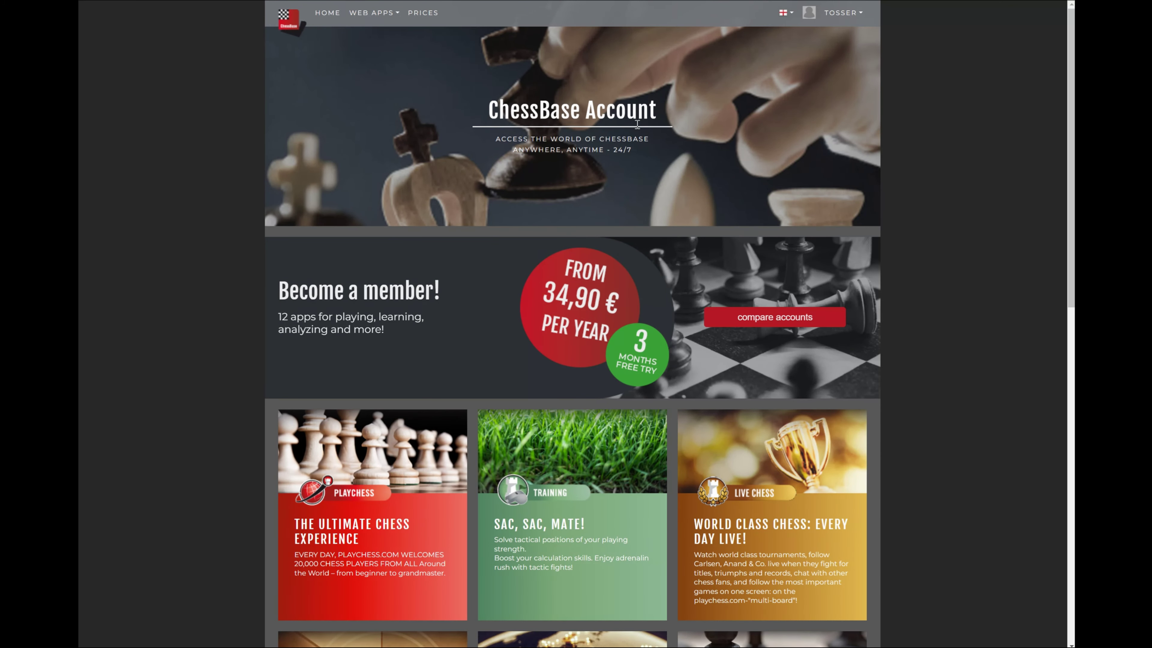
Step: Open the account comparison and review the Starter and Premium features down to the Live Database section
click(735, 316)
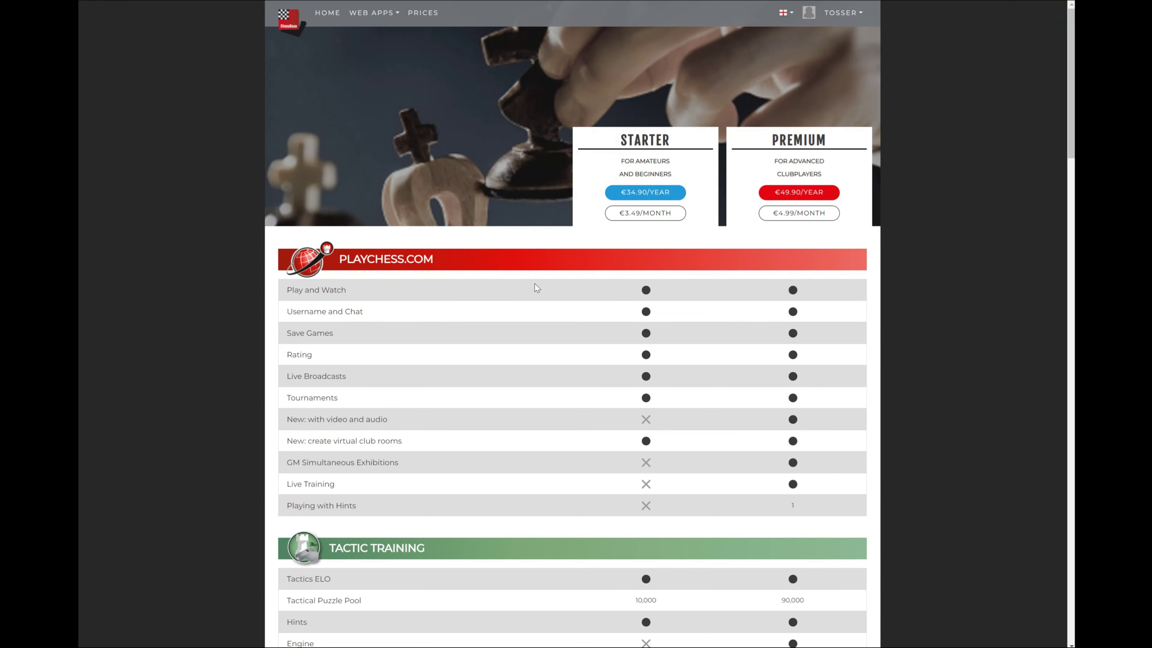
scroll(536, 287, down, 5)
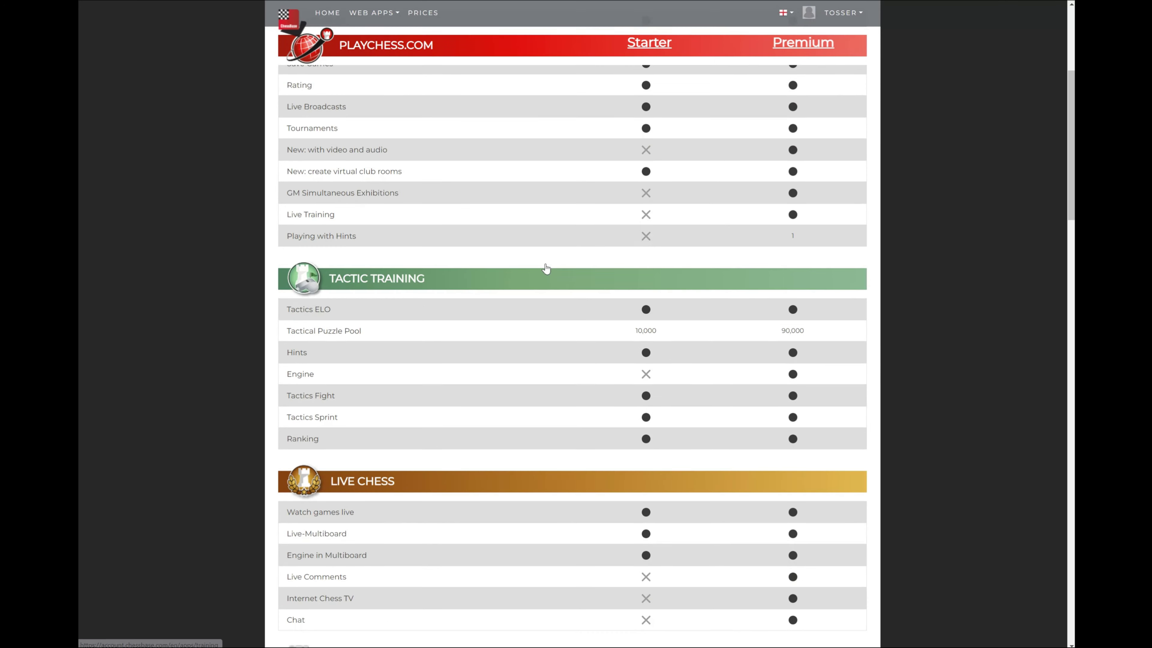
scroll(546, 268, down, 10)
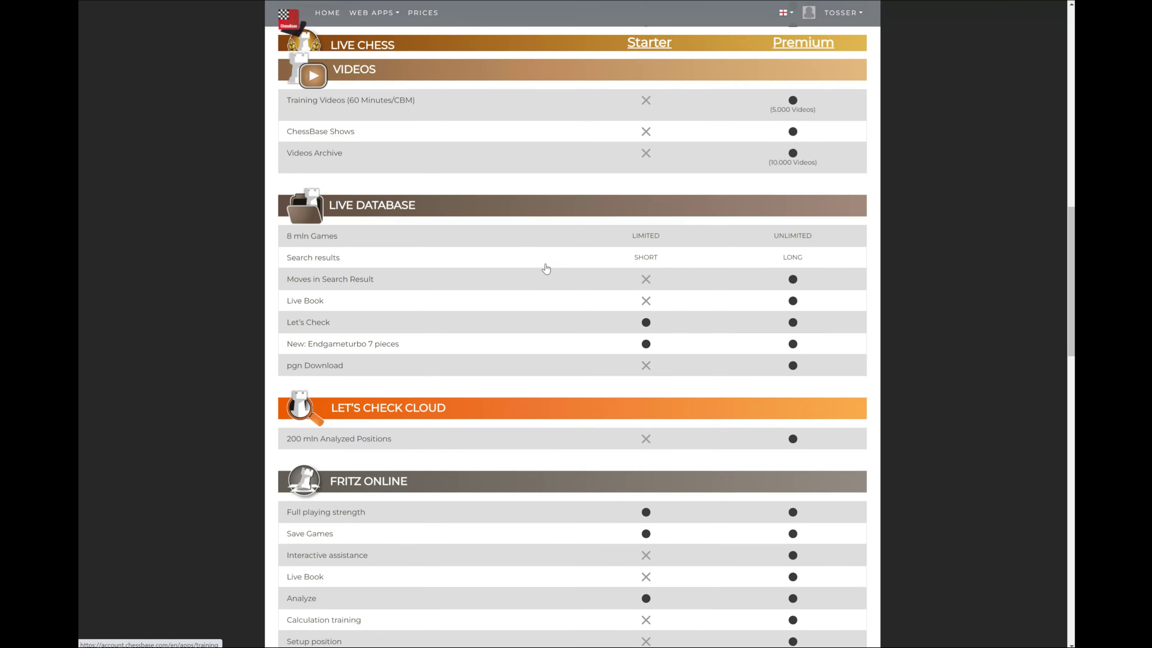
scroll(546, 269, down, 3)
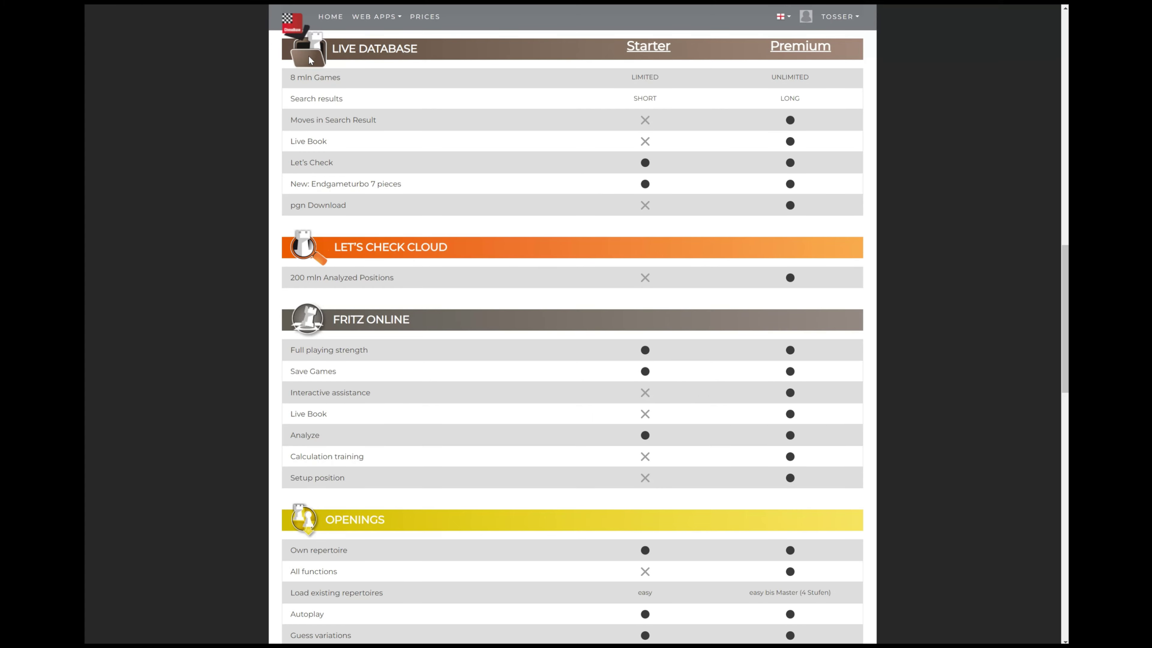
scroll(310, 60, up, 1)
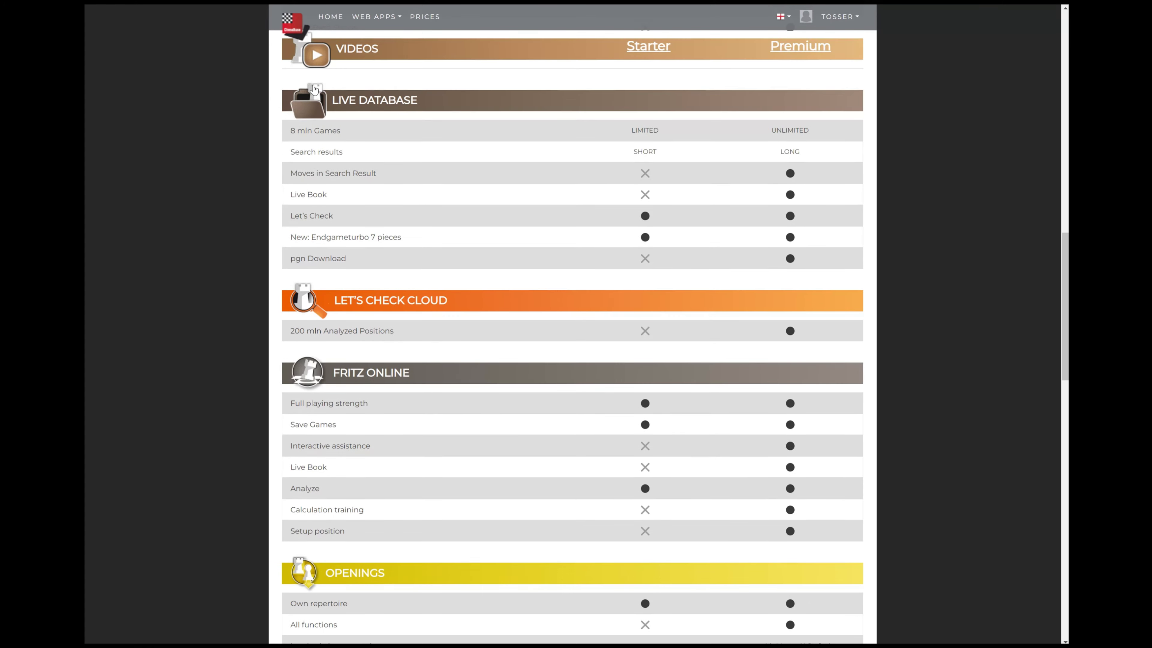
Step: Open the Live Database description page and watch the first part of its introduction video
click(334, 131)
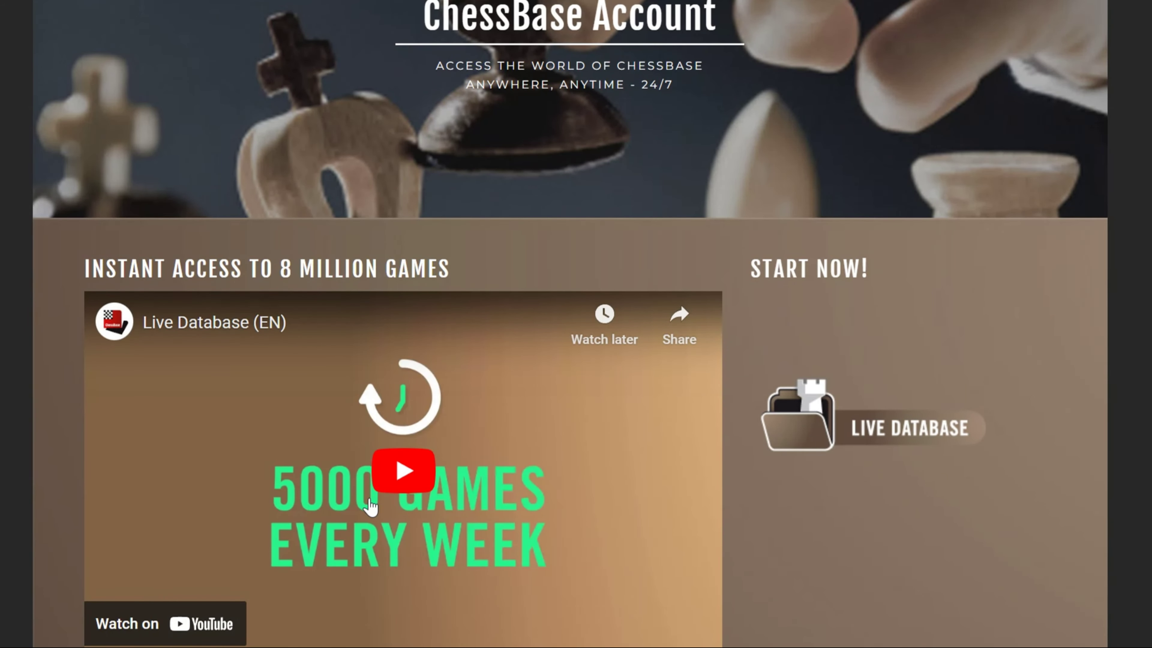
click(369, 538)
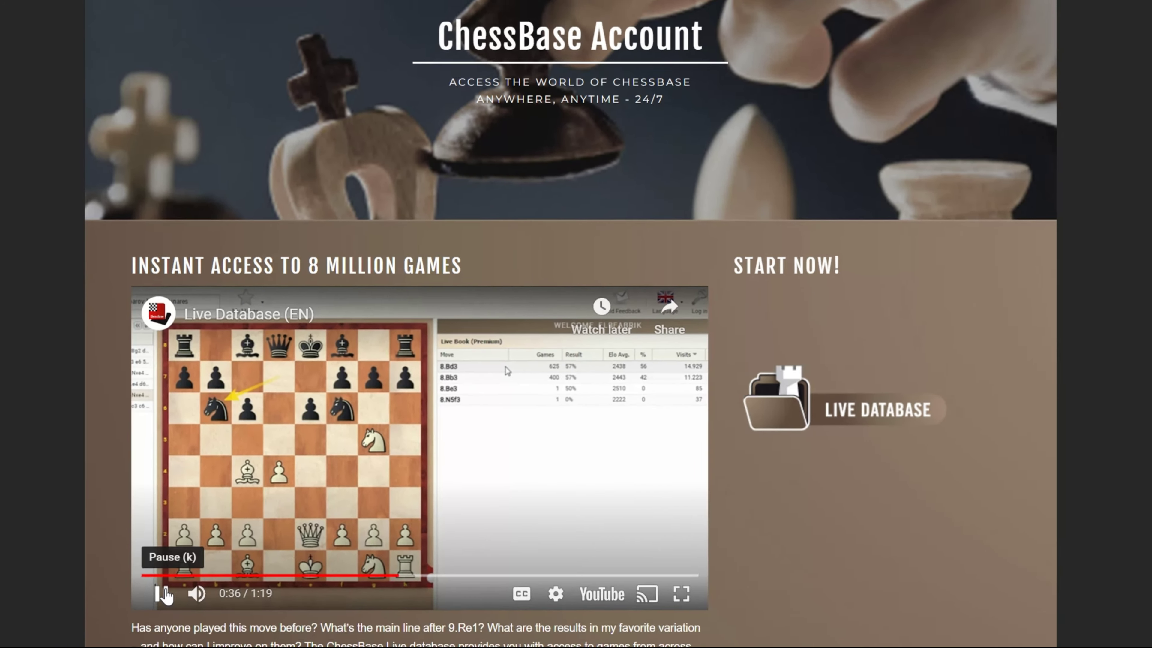
click(119, 631)
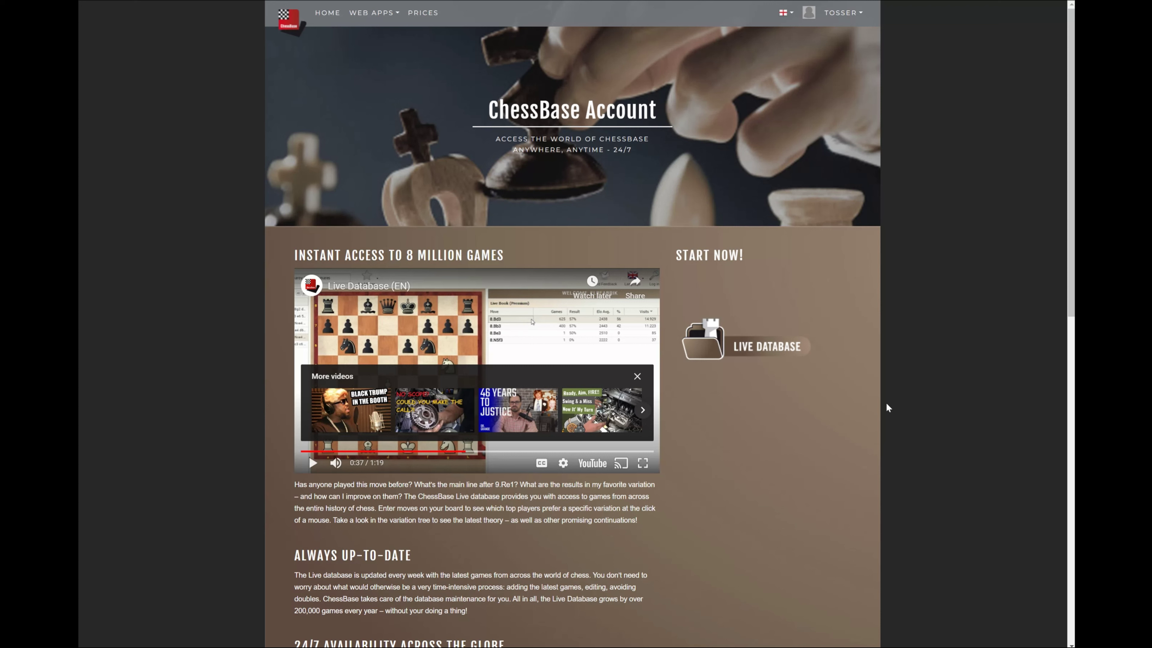
Step: Launch the Live Database web app and remove the Board search filter
click(779, 359)
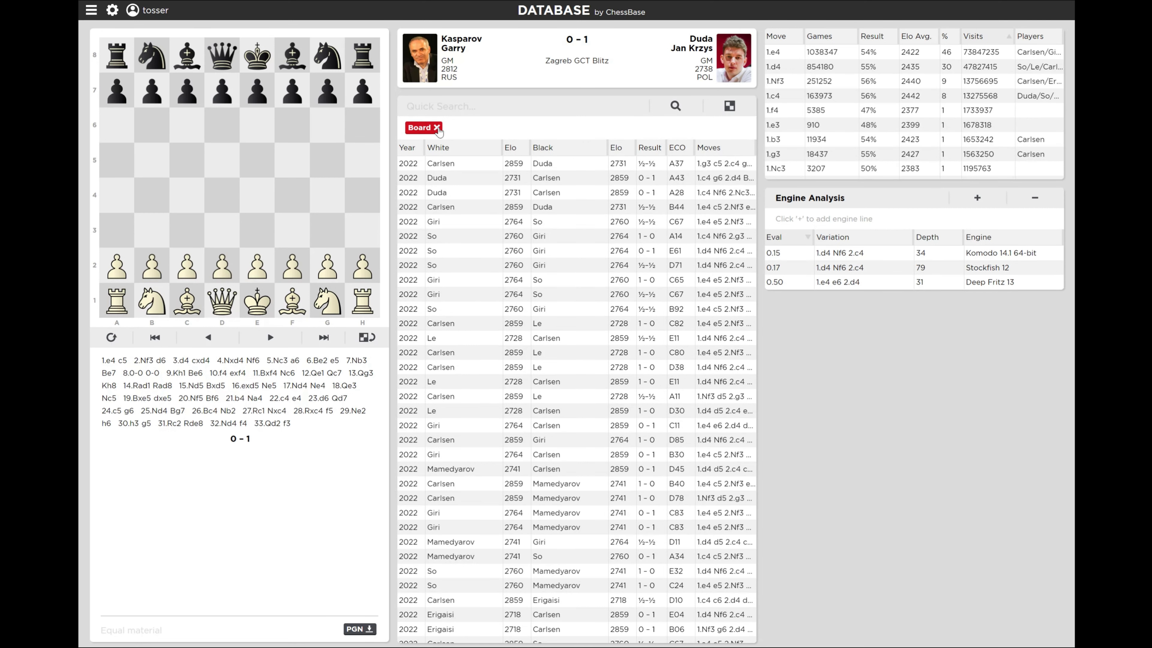
click(437, 128)
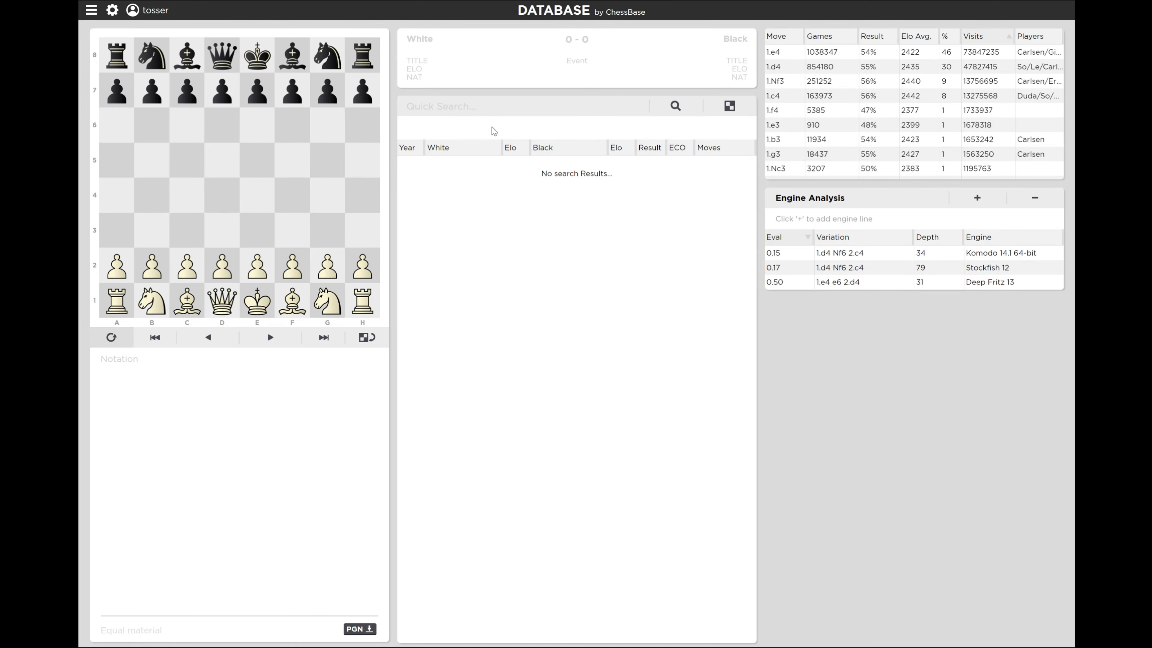
Step: Search the database for "kasparov 1990"
click(479, 103)
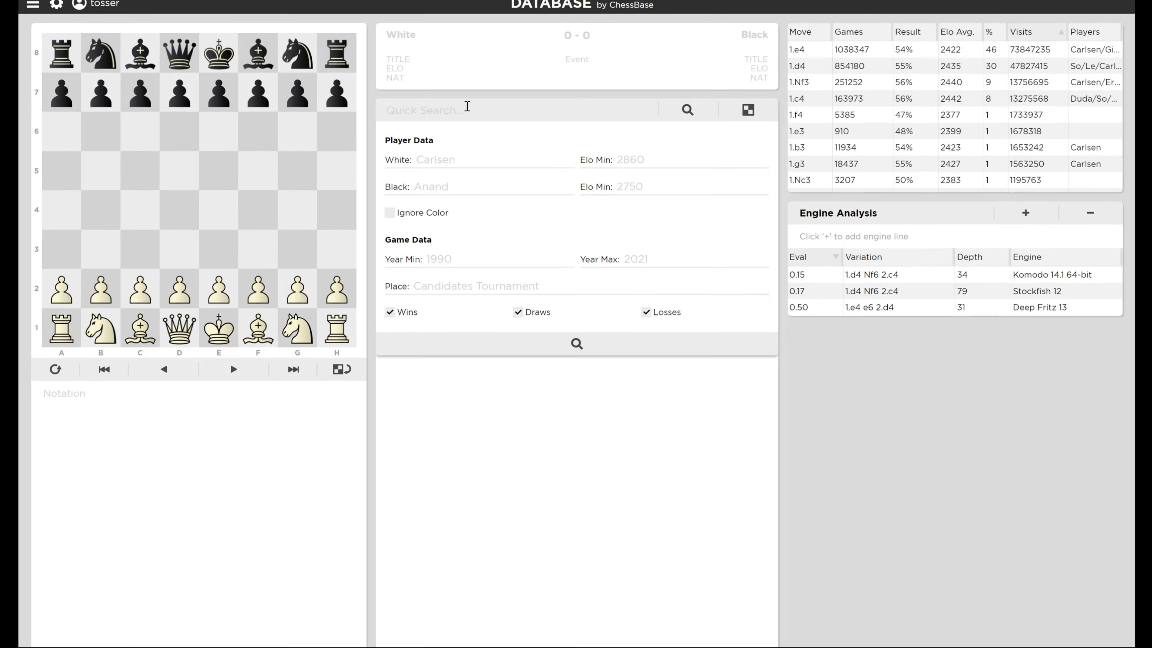
text(kasparov)
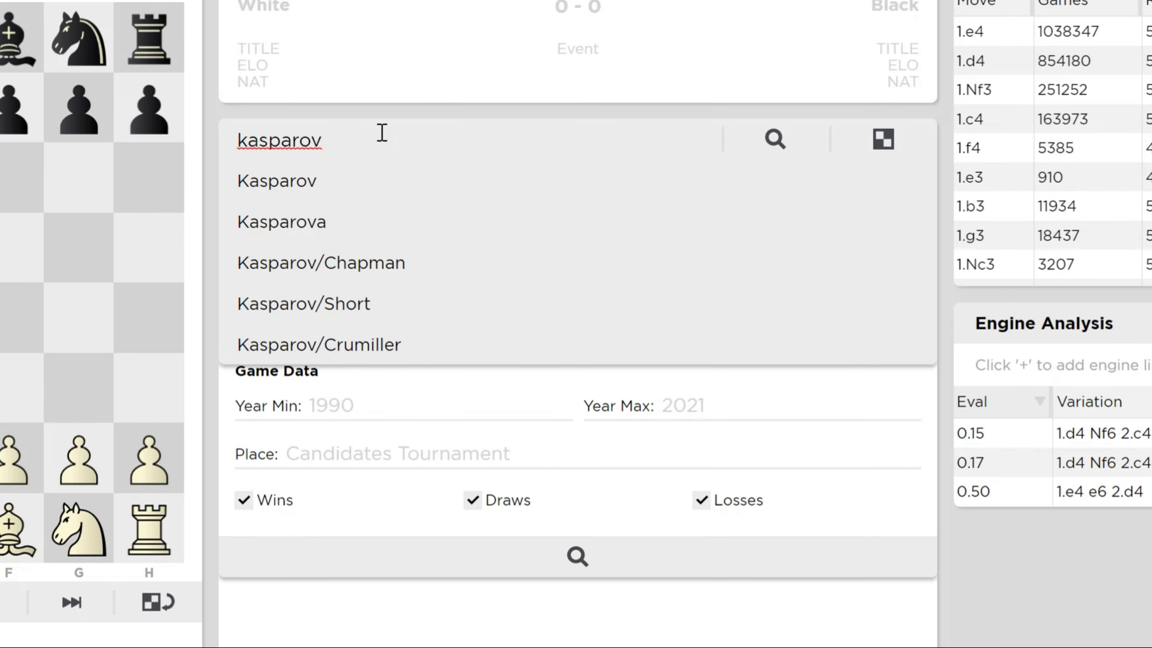
text(1990)
key(Return)
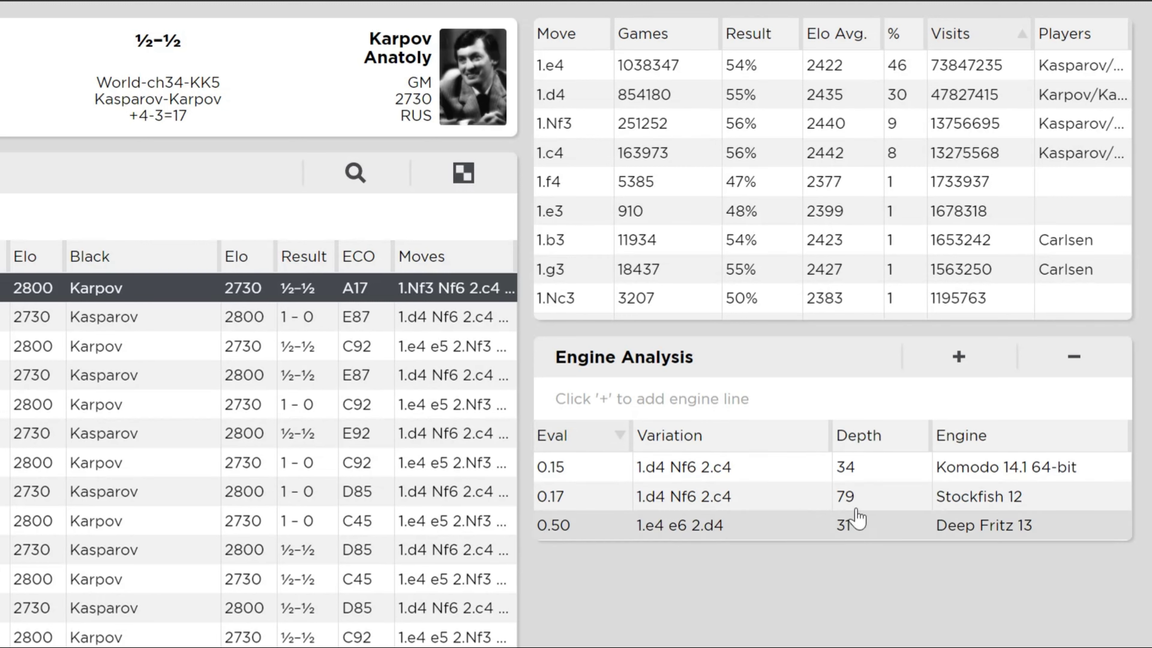
Step: Show three live engine analysis lines for the starting position and remove all of them again
click(967, 374)
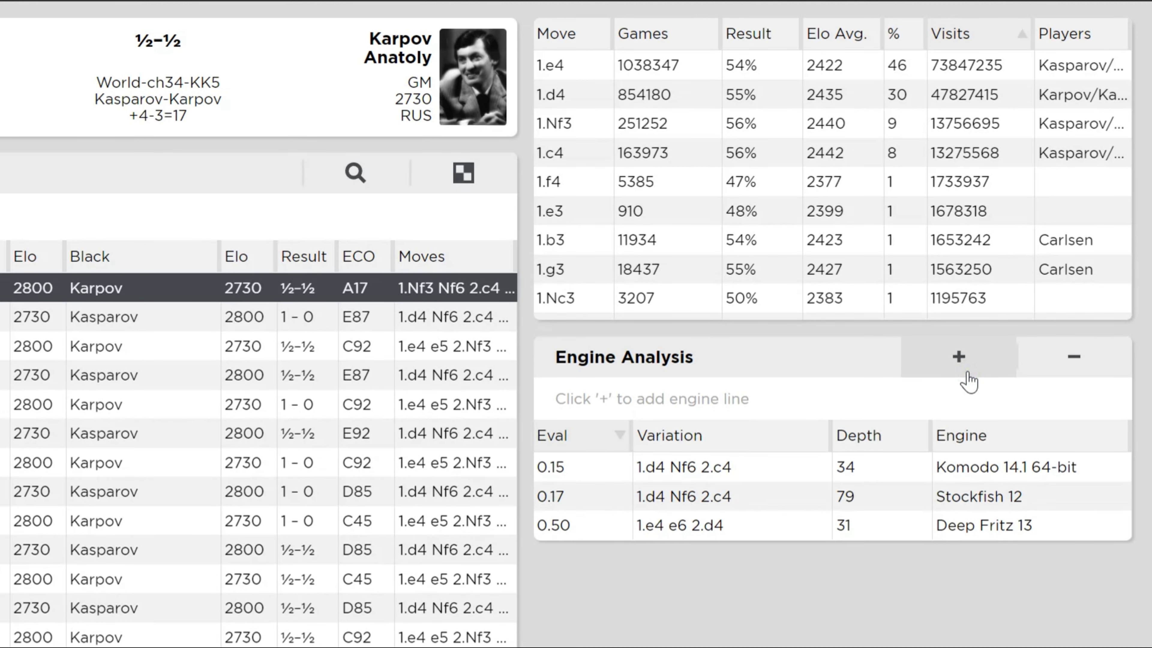
click(967, 375)
click(965, 374)
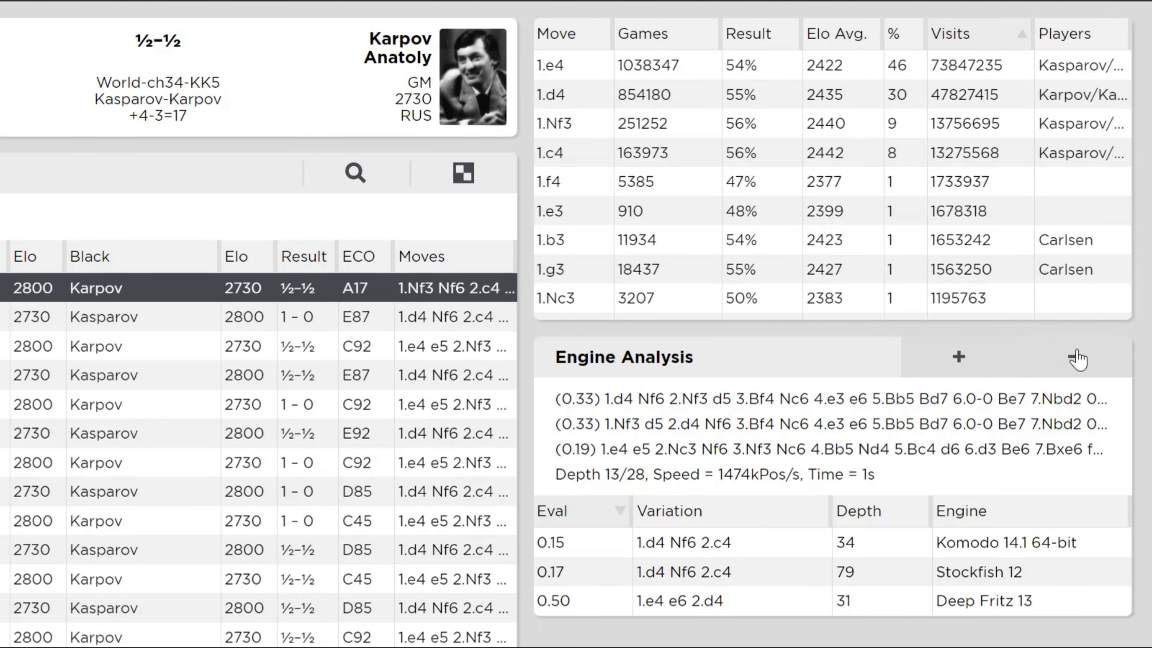
click(1077, 359)
click(1077, 359)
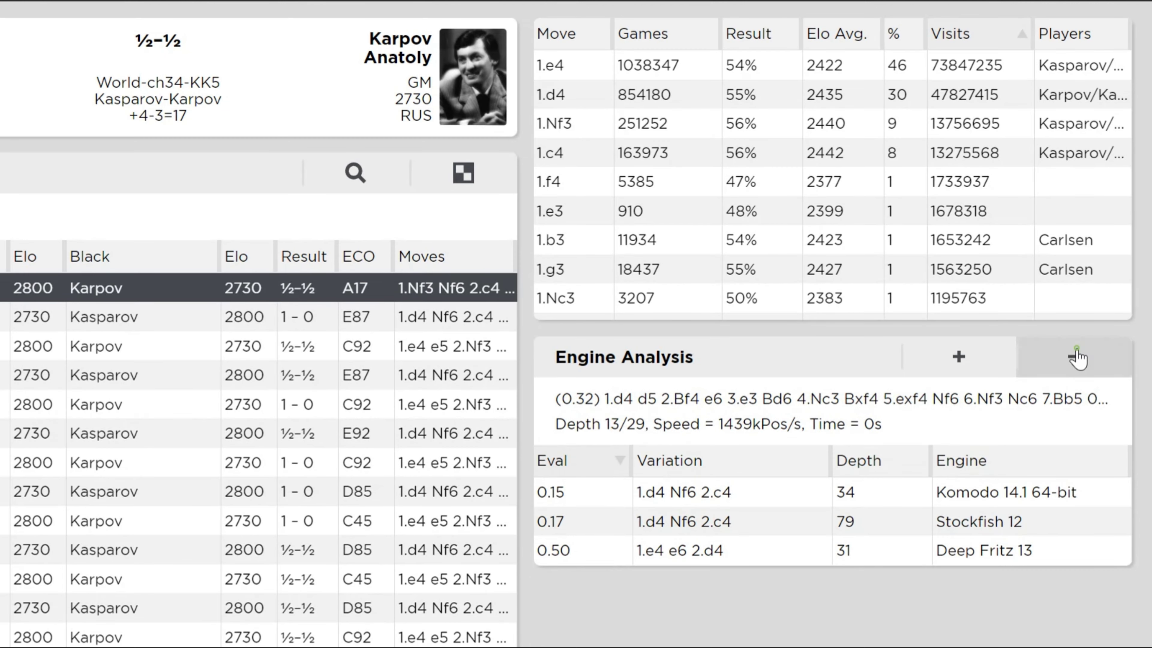
click(1077, 359)
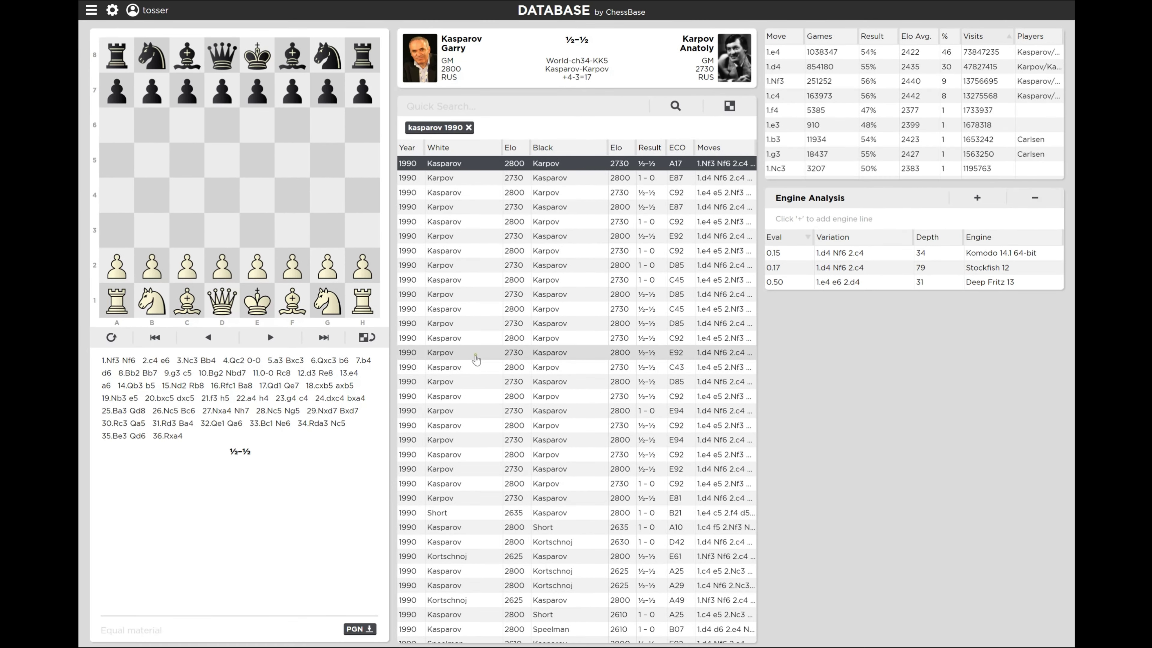
Step: Select the drawn E92 game Karpov–Kasparov ending with 24.Kxh2 Qh4+ and download it as PGN
click(402, 397)
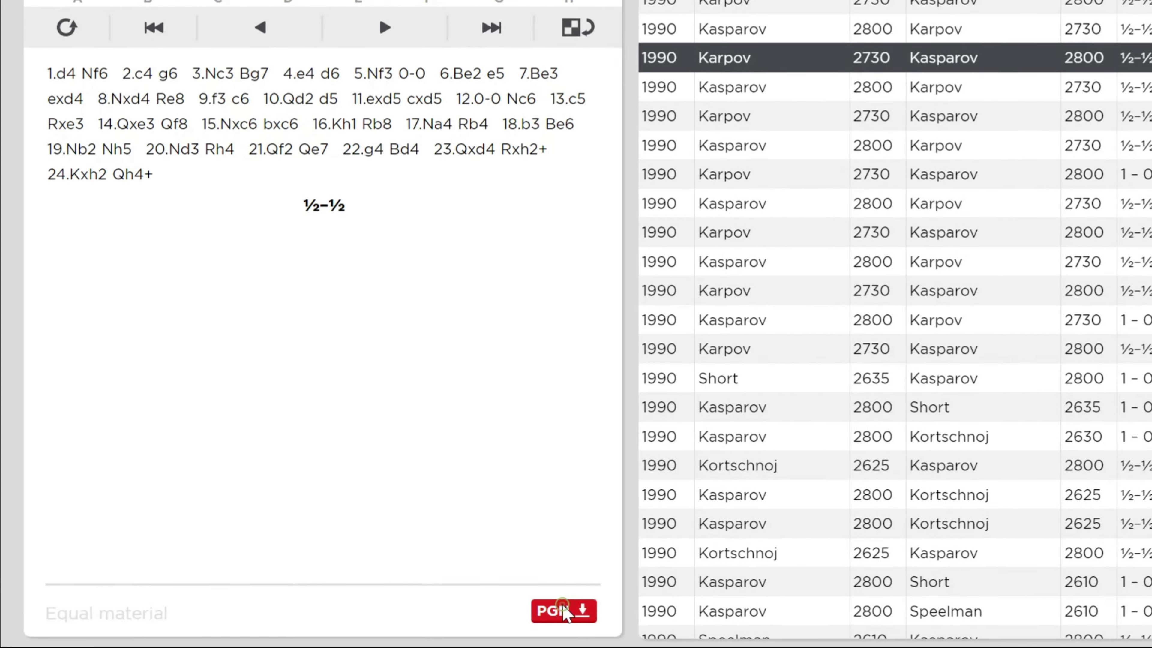
click(482, 618)
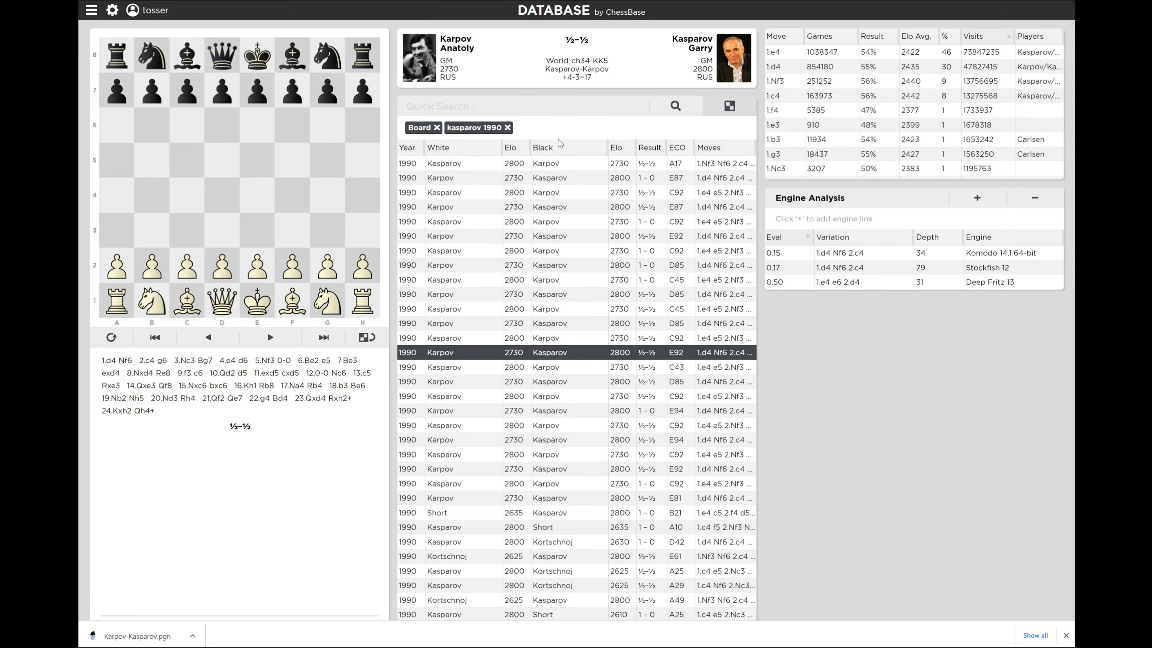
Step: Clear the kasparov 1990 filter and the loaded game, and search the database for the position after 1.f4
click(550, 65)
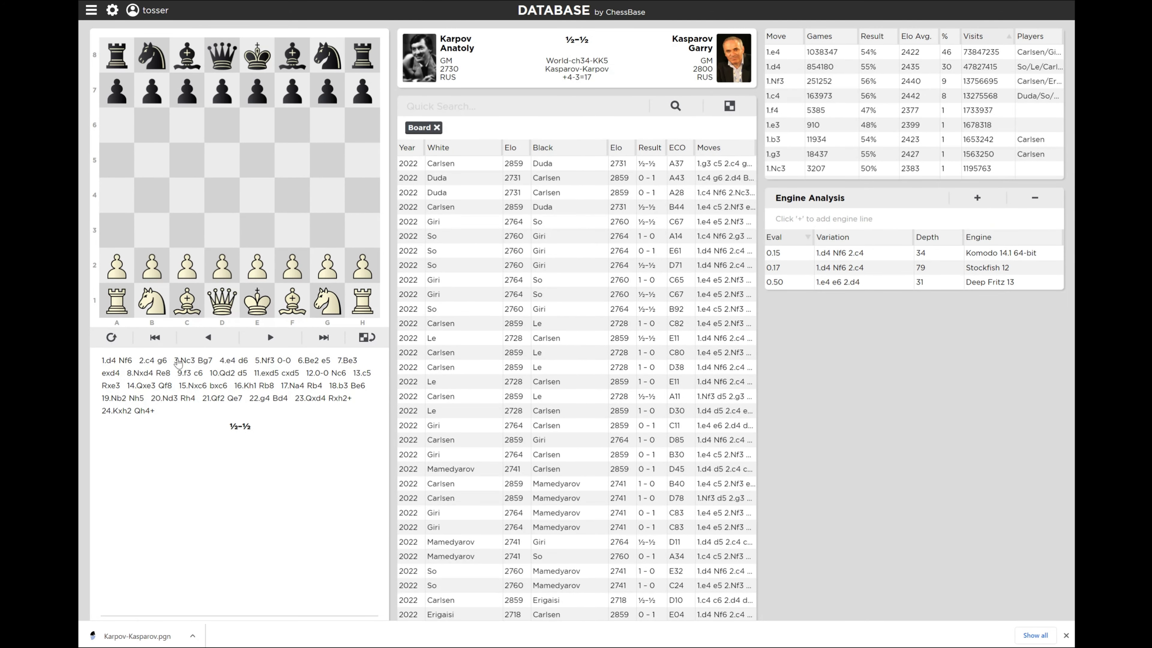
click(111, 338)
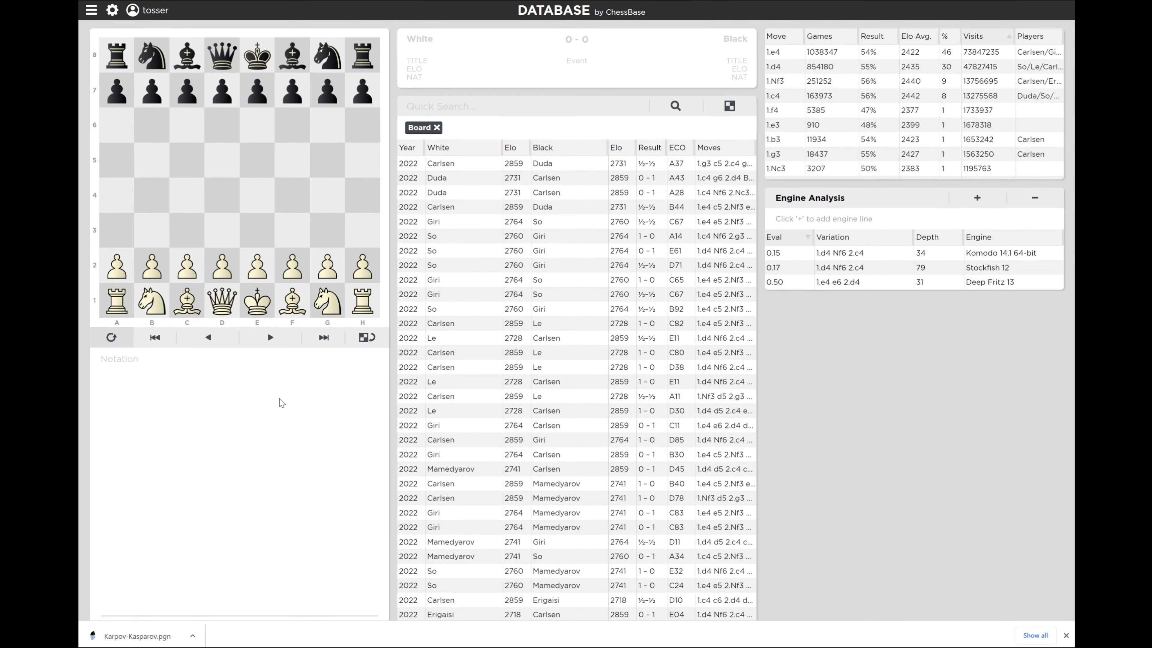
drag(291, 267, 294, 199)
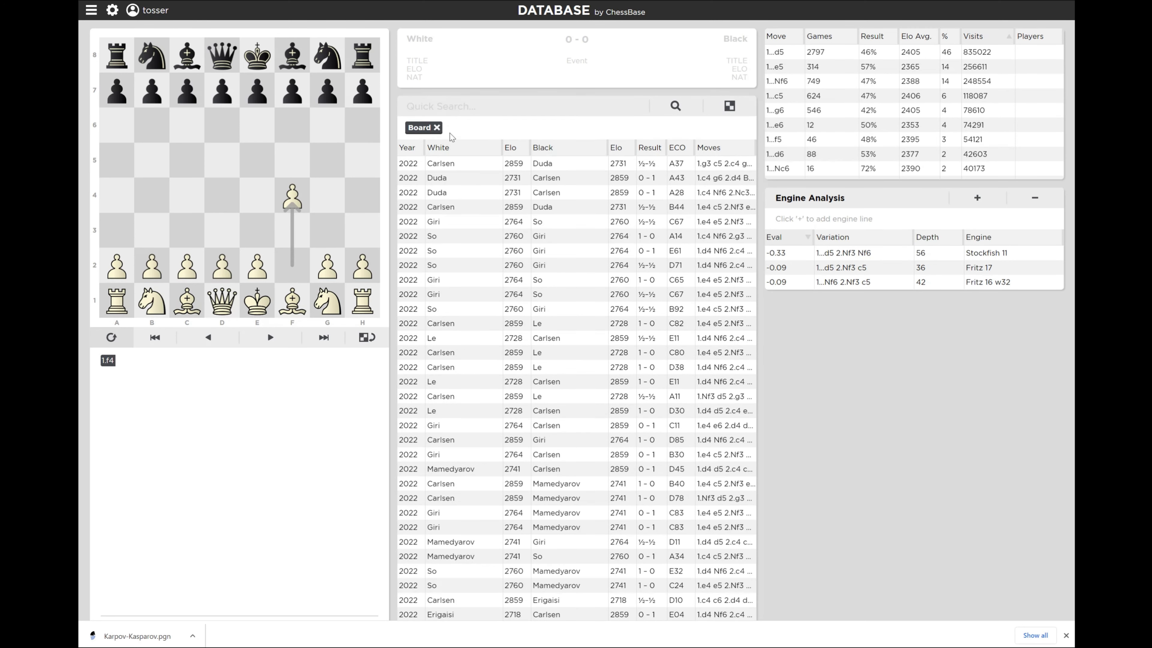
click(437, 127)
click(729, 106)
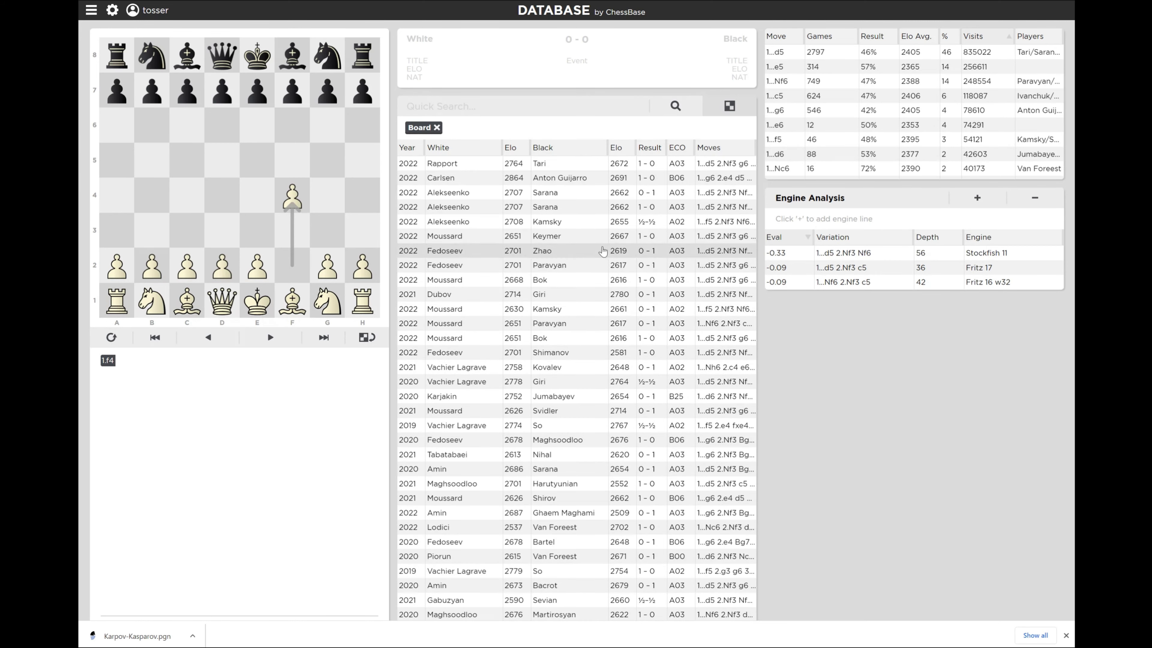
Step: Load the 2022 game Rapport–Tari and play through its moves up to 7...a5
click(612, 163)
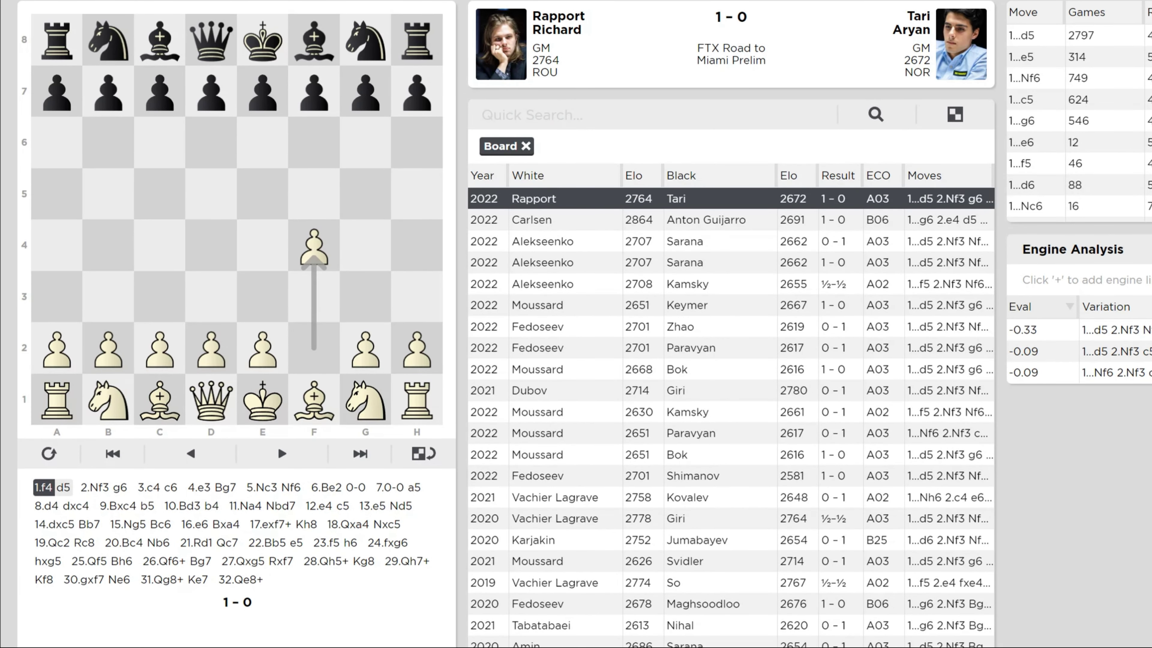
key(Right)
key(Right)
key(Right)
key(Right)
key(Right)
key(Right)
key(Right)
key(Right)
key(Right)
key(Right)
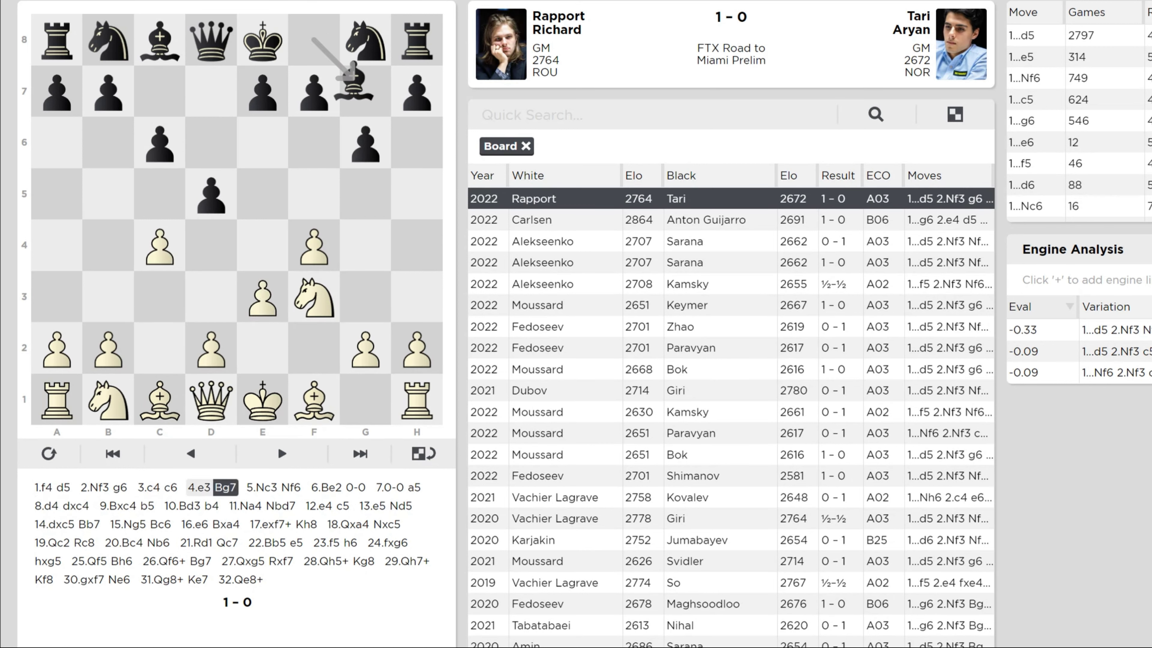
key(Right)
key(Right)
key(Right)
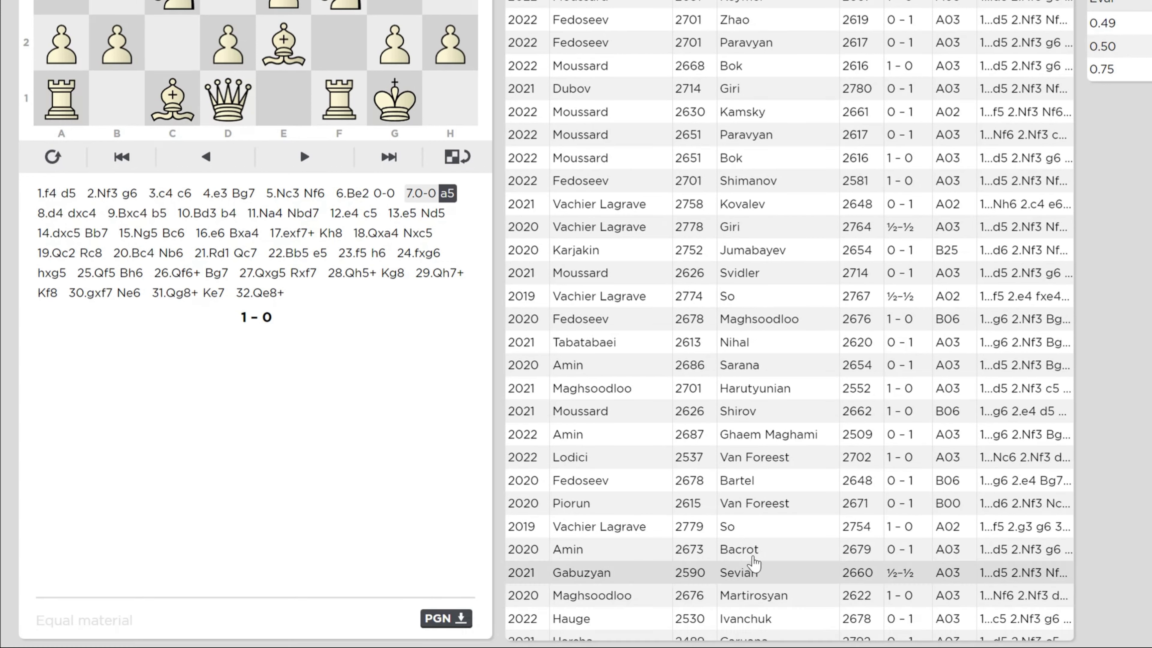
Step: Download the Rapport–Tari game as PGN and close its board window in ChessBase 17
click(450, 621)
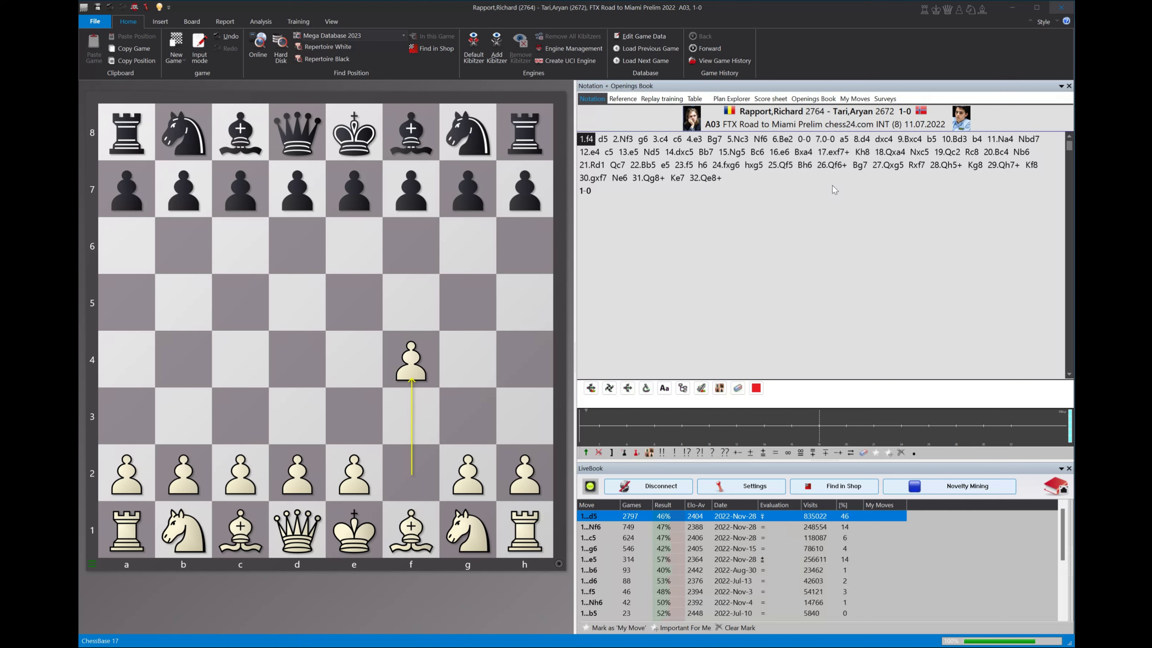
click(1066, 10)
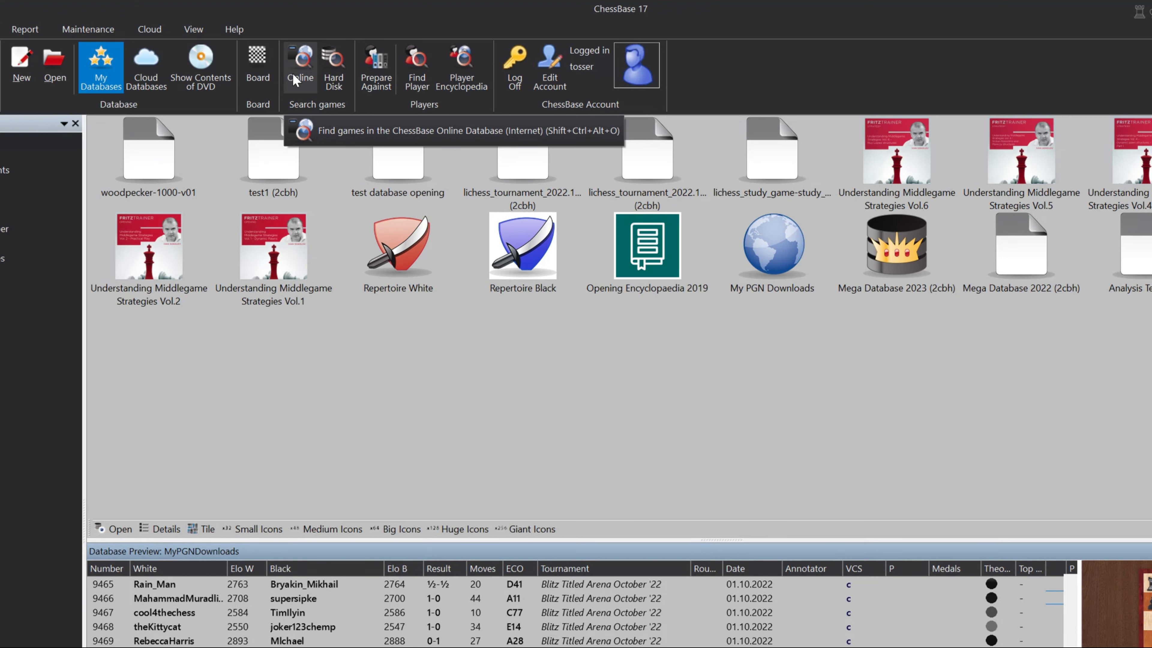
Step: Search the ChessBase online database for "kasparov linares" with the previous search criteria reset
click(293, 74)
click(636, 515)
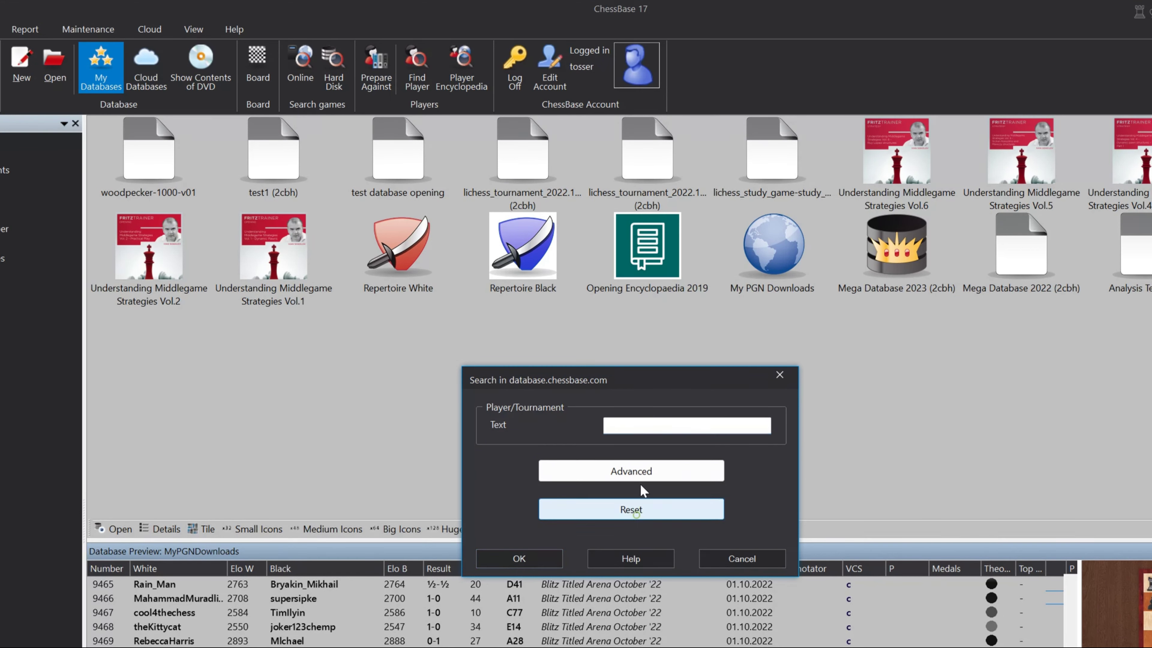
click(649, 424)
text(kasparov )
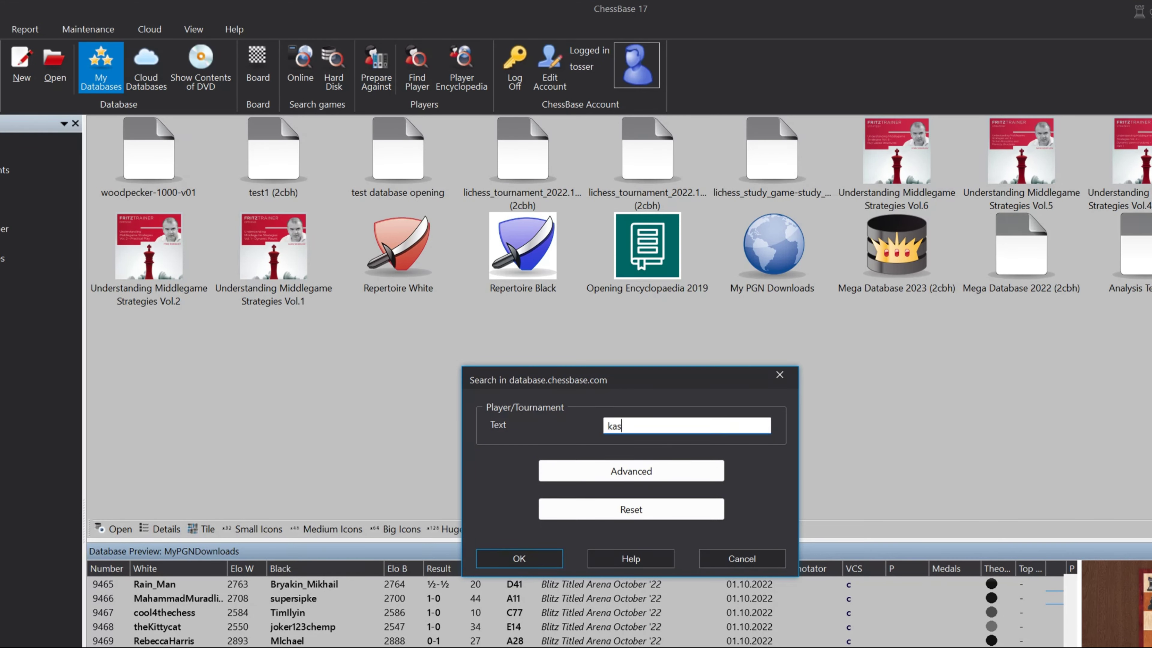
text(linares)
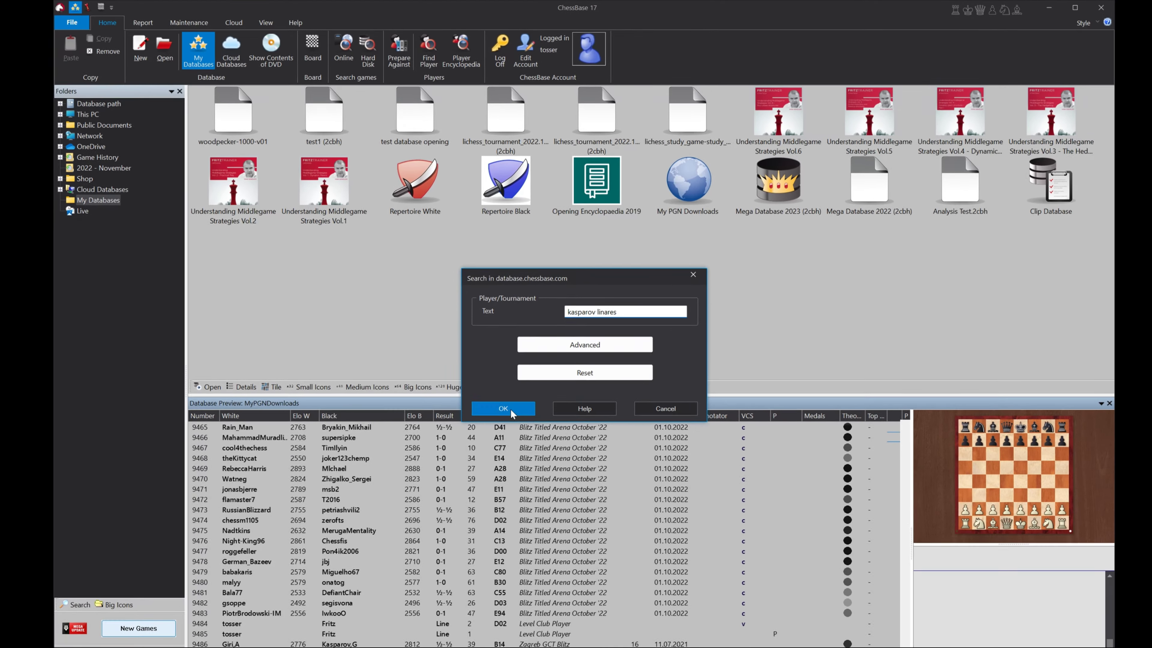
click(503, 409)
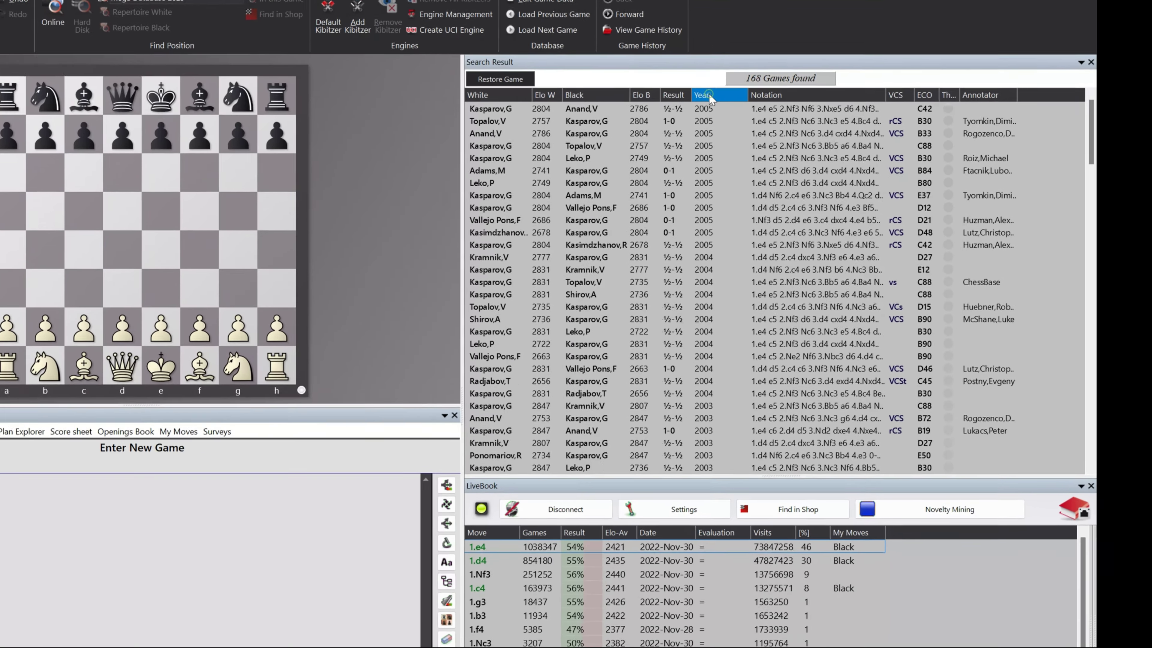
Step: Sort the found games by year from the oldest, look through the list and close the results window
click(766, 115)
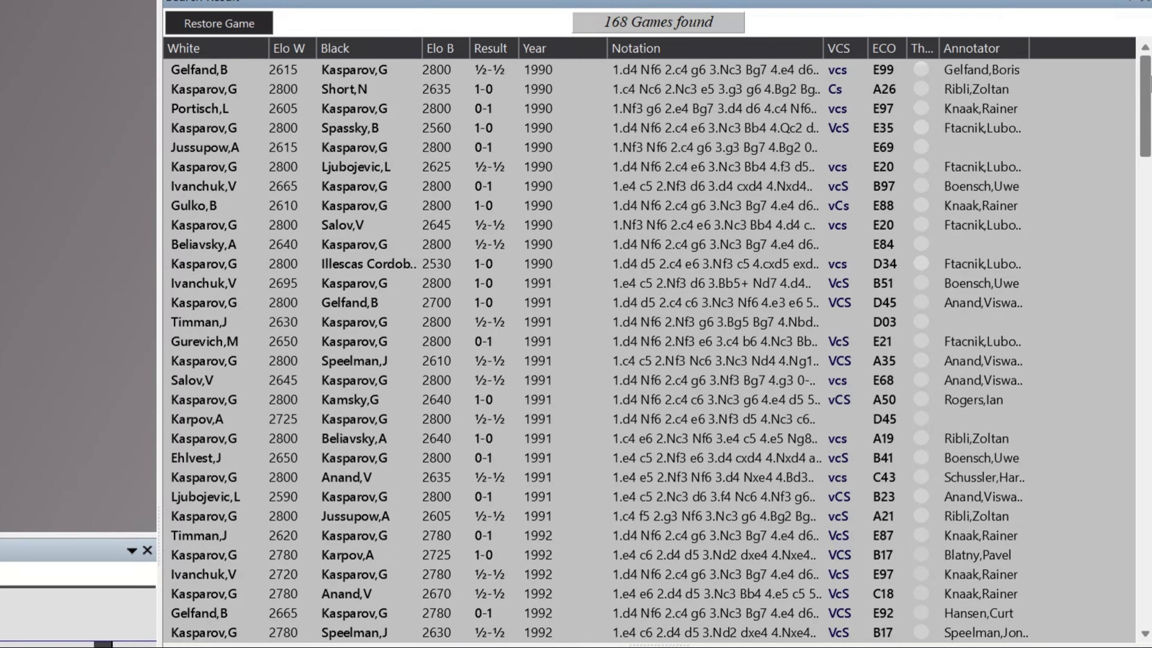
scroll(1129, 105, down, 2)
mouse_move(1146, 98)
mouse_down()
mouse_move(1146, 75)
mouse_move(1146, 545)
mouse_move(1146, 78)
mouse_up()
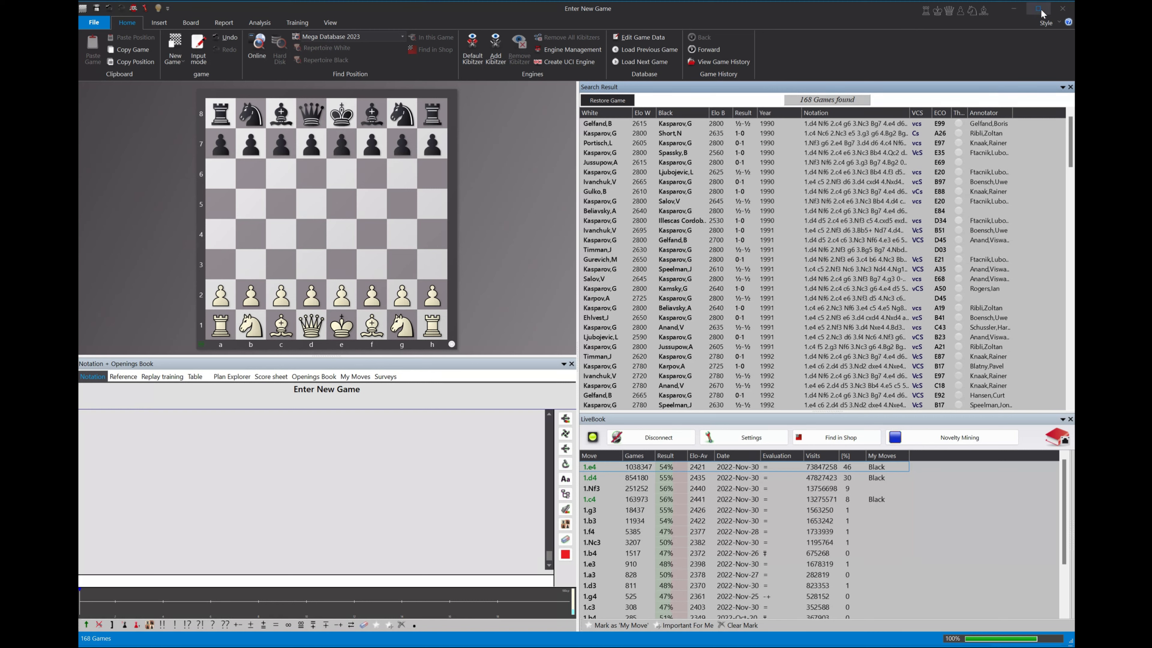
click(1063, 10)
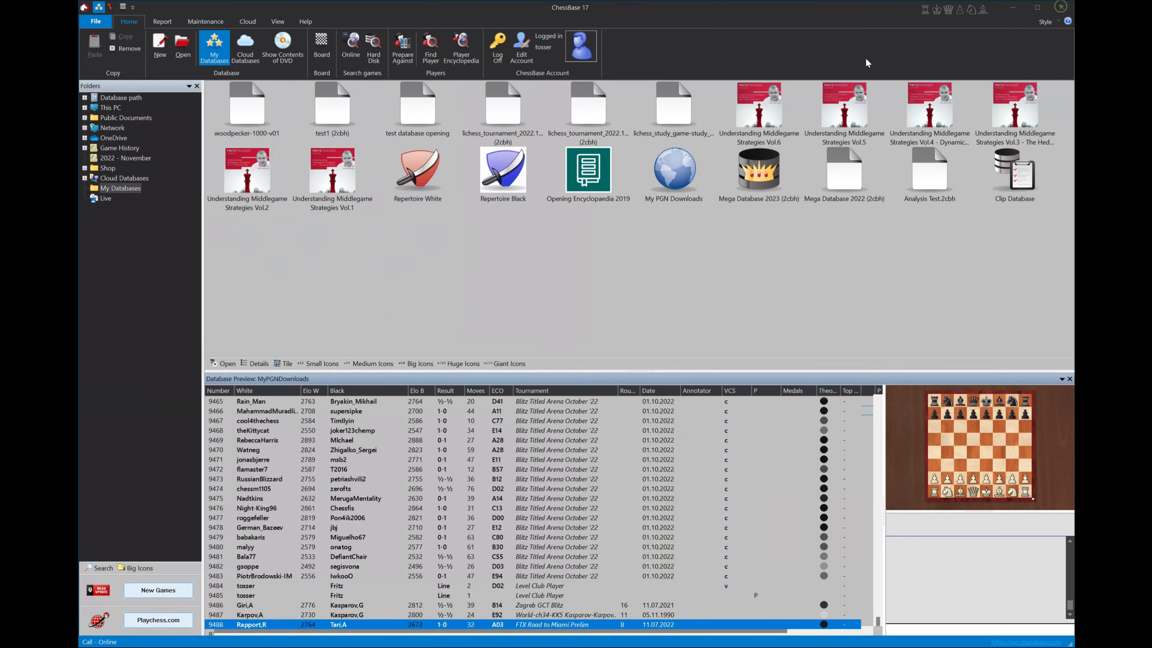
Step: Open a new board window and show its Online Database pane
click(324, 44)
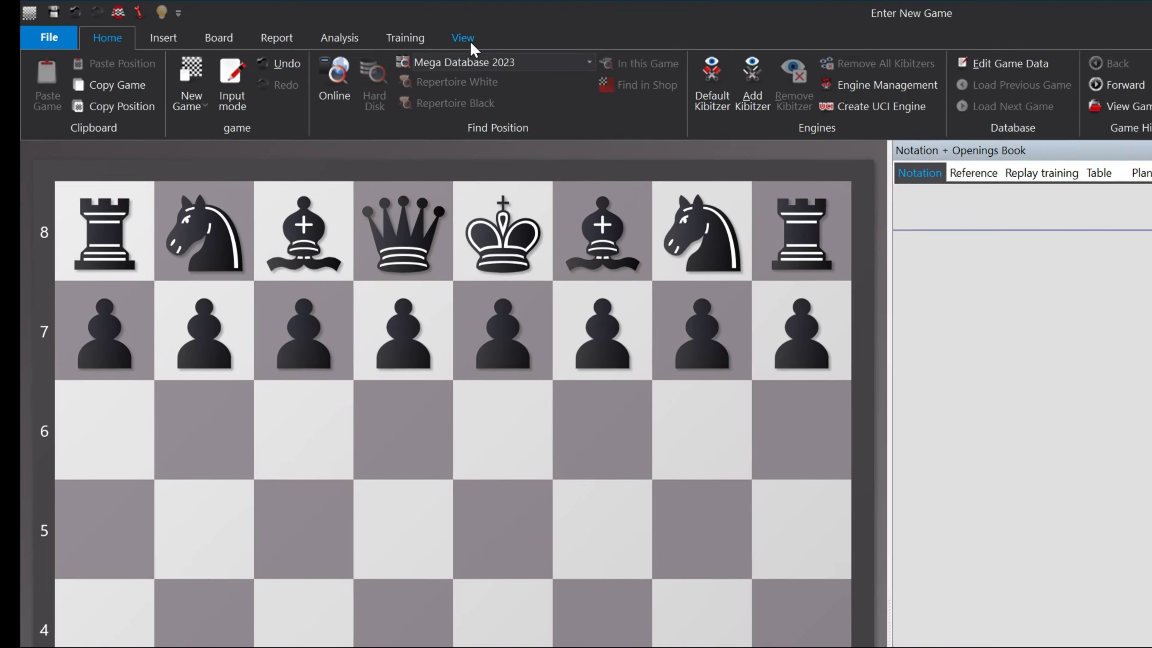
click(467, 39)
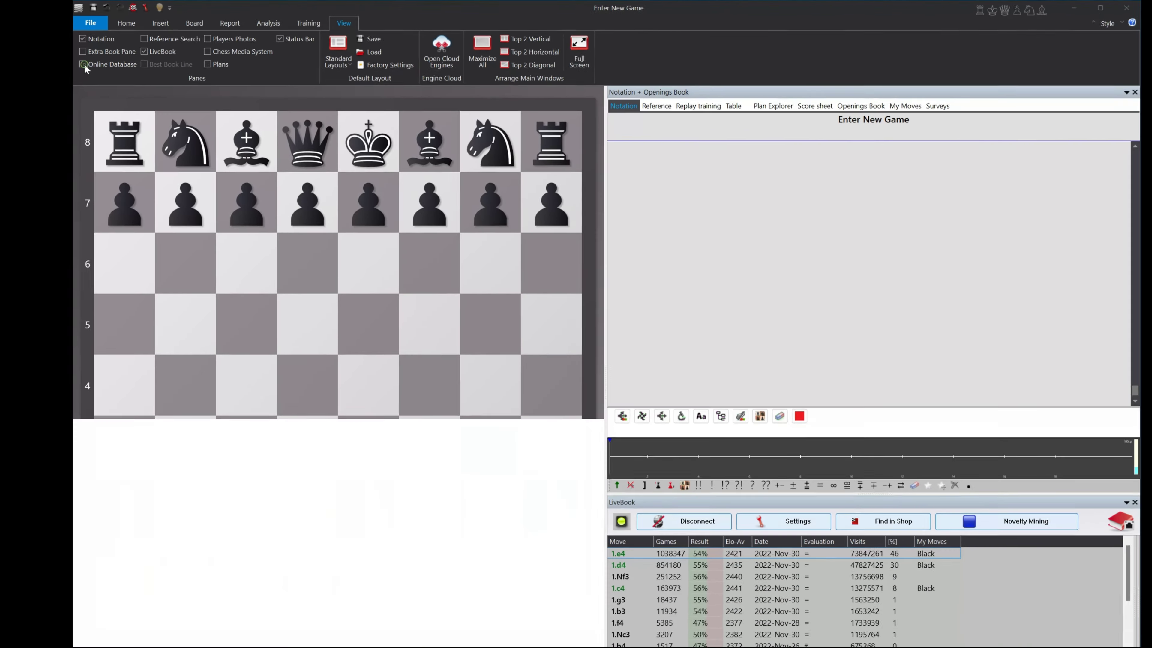
click(84, 64)
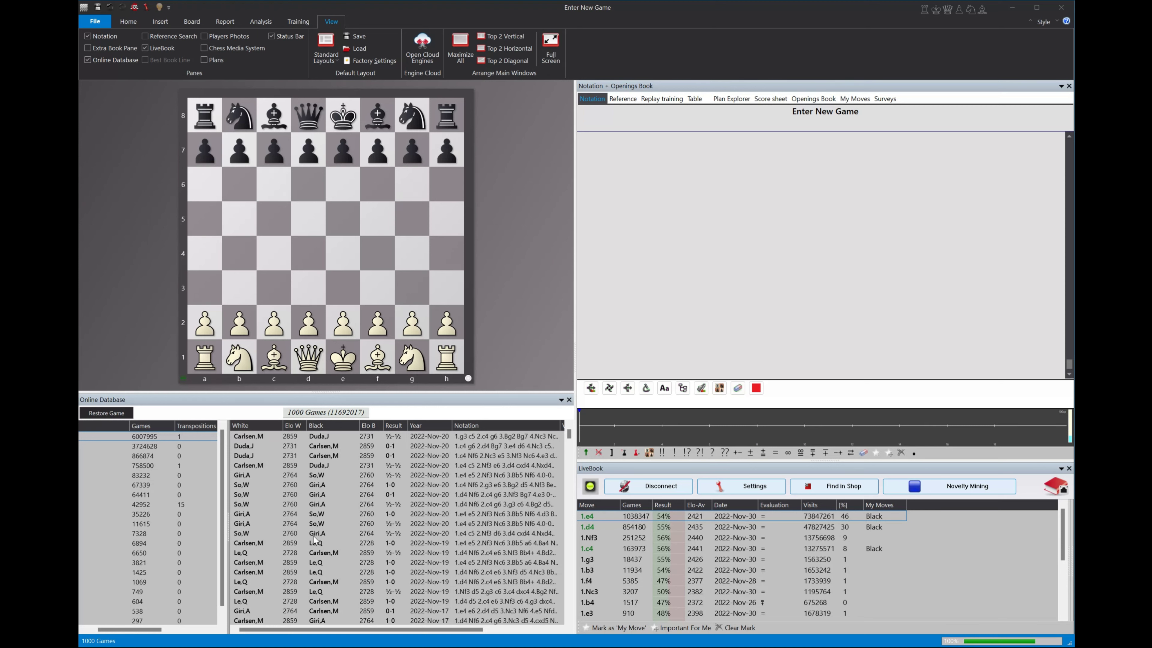
Step: Play 1.f4, load the Rapport–Tari game from the matching online games and close the board window
drag(378, 323, 377, 257)
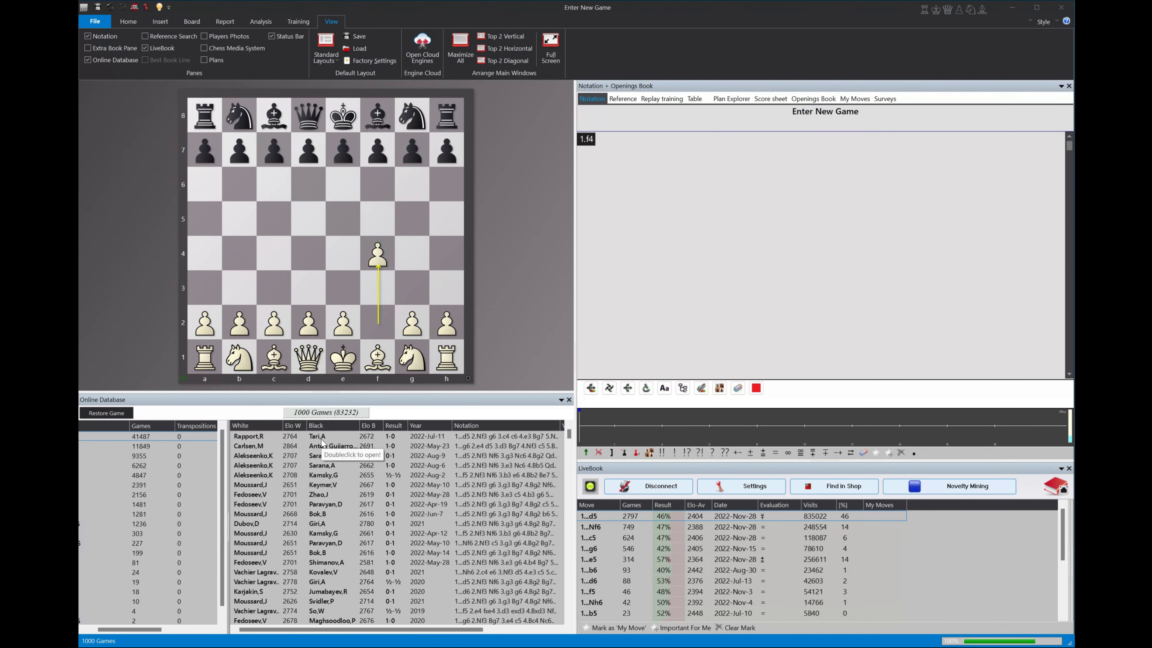
double_click(323, 438)
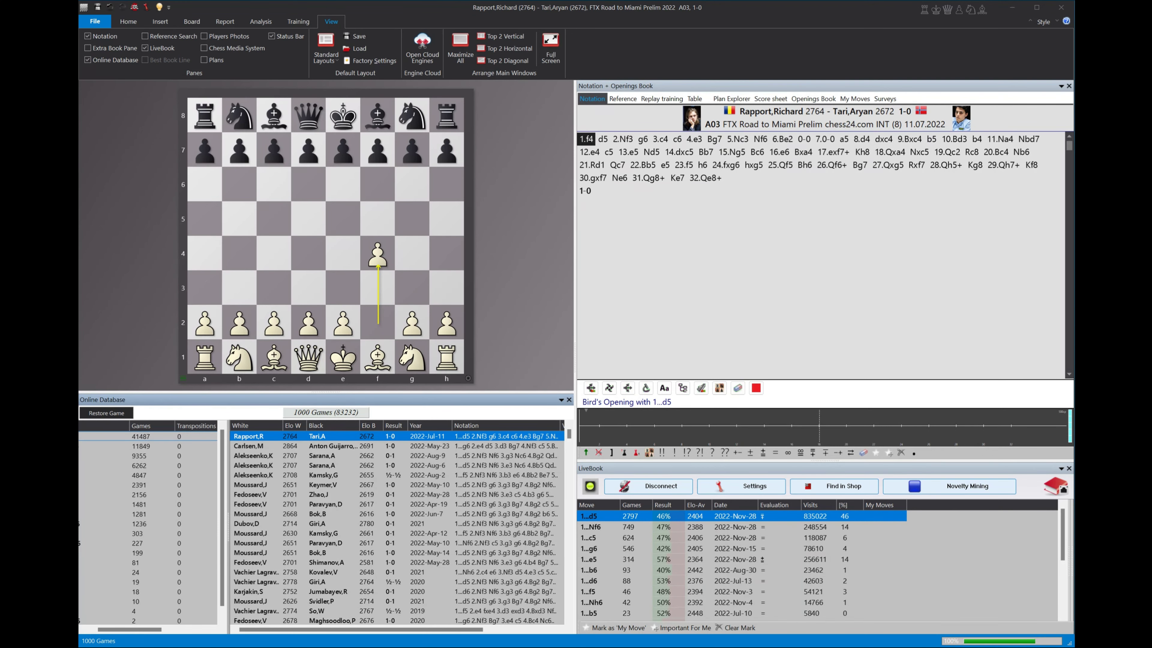
click(1068, 9)
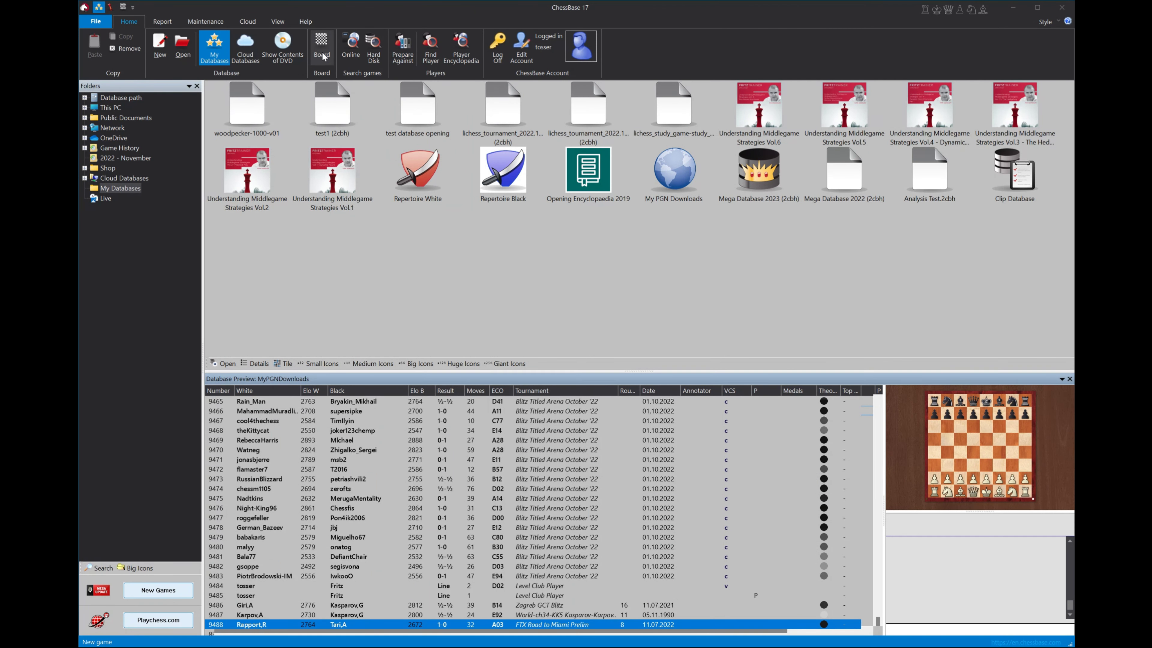
Step: Reset the online search criteria and search the ChessBase online database again for "kasparov linares"
click(351, 48)
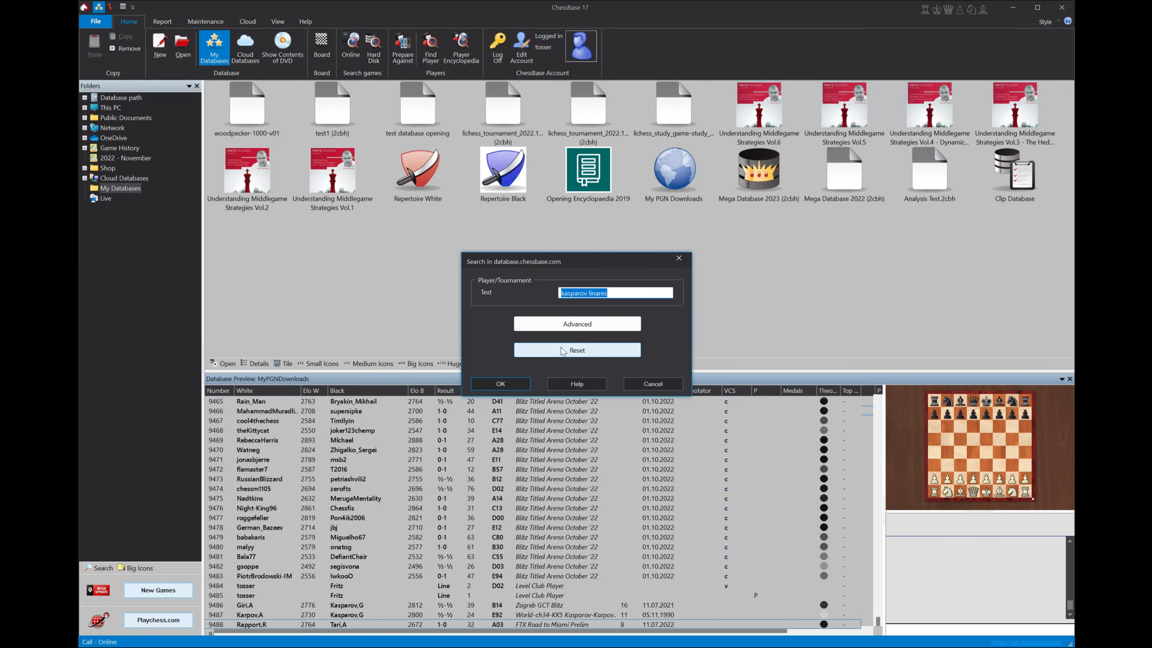
click(570, 353)
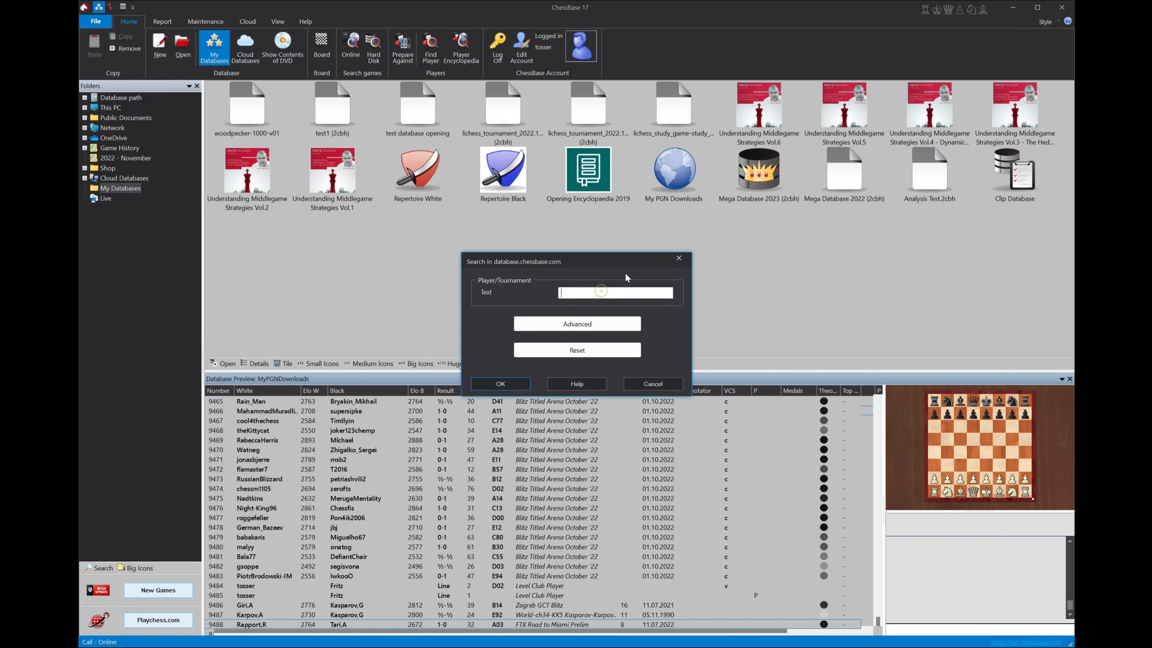
text(kasparov linares)
key(Return)
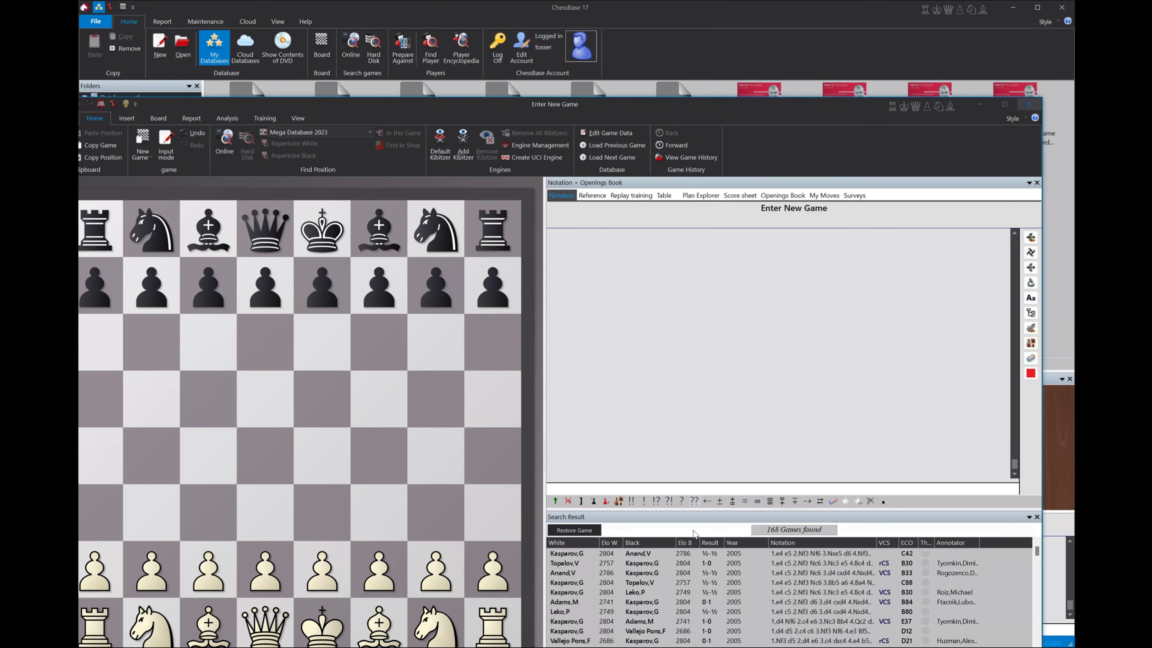
Step: Maximize the results window, dock the Search Result pane above the notation and make it taller
drag(813, 513, 801, 363)
double_click(671, 104)
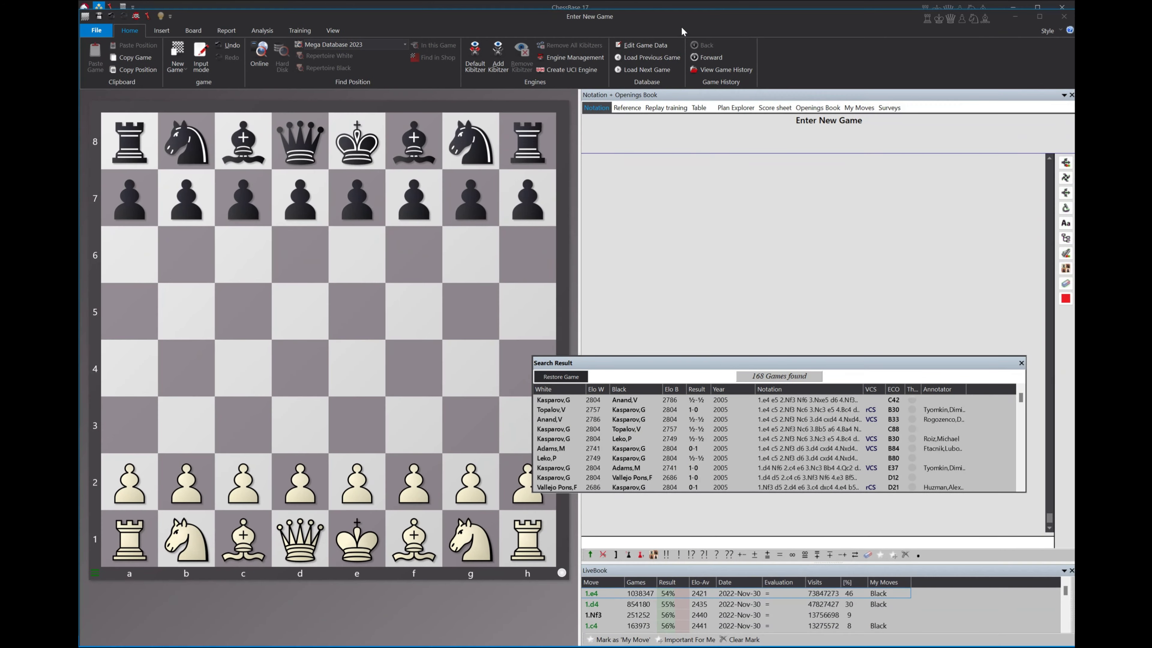
drag(682, 15, 680, 18)
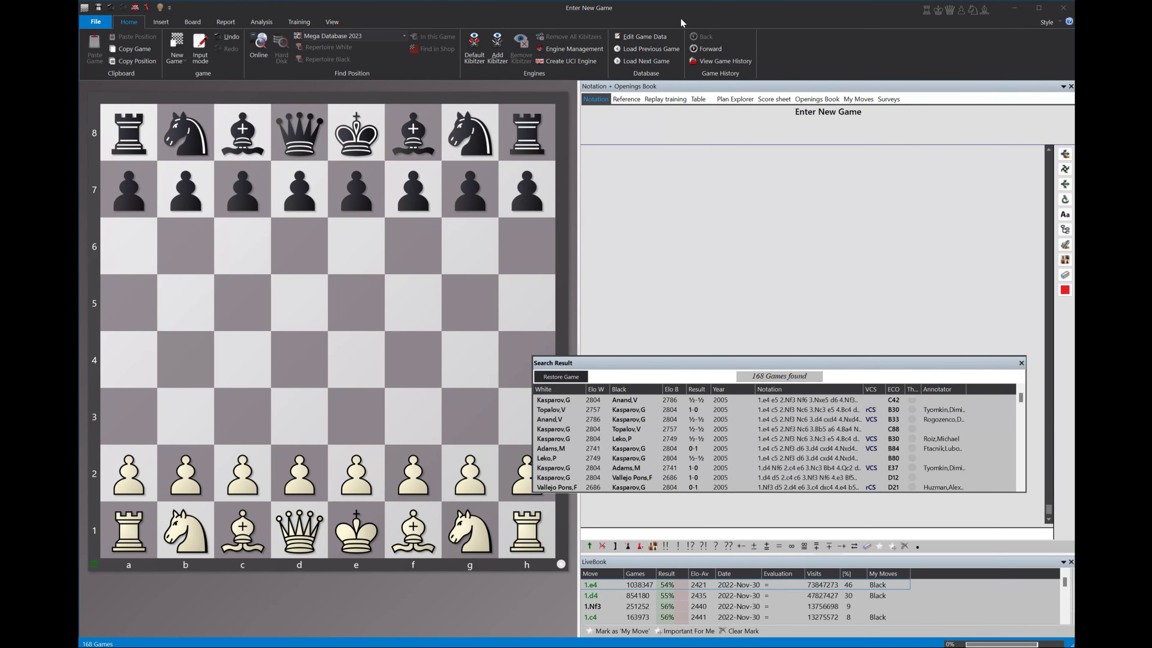
drag(795, 367, 827, 307)
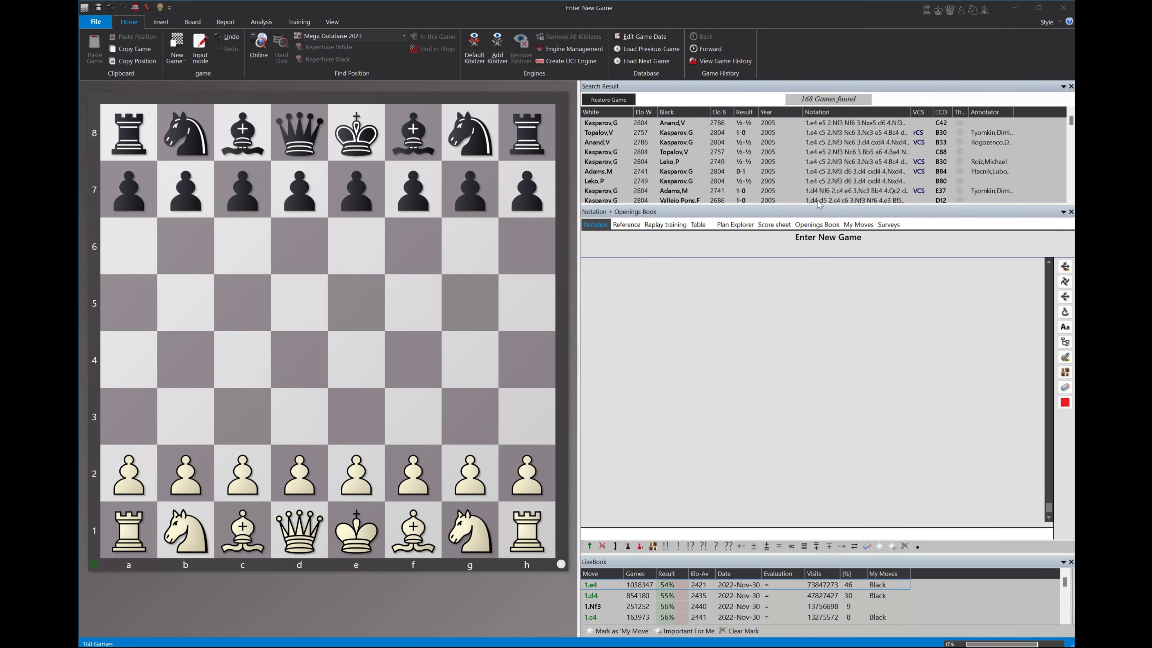
drag(819, 210, 818, 276)
Step: Sort the found games by year from the oldest and copy all of them
click(776, 114)
click(778, 142)
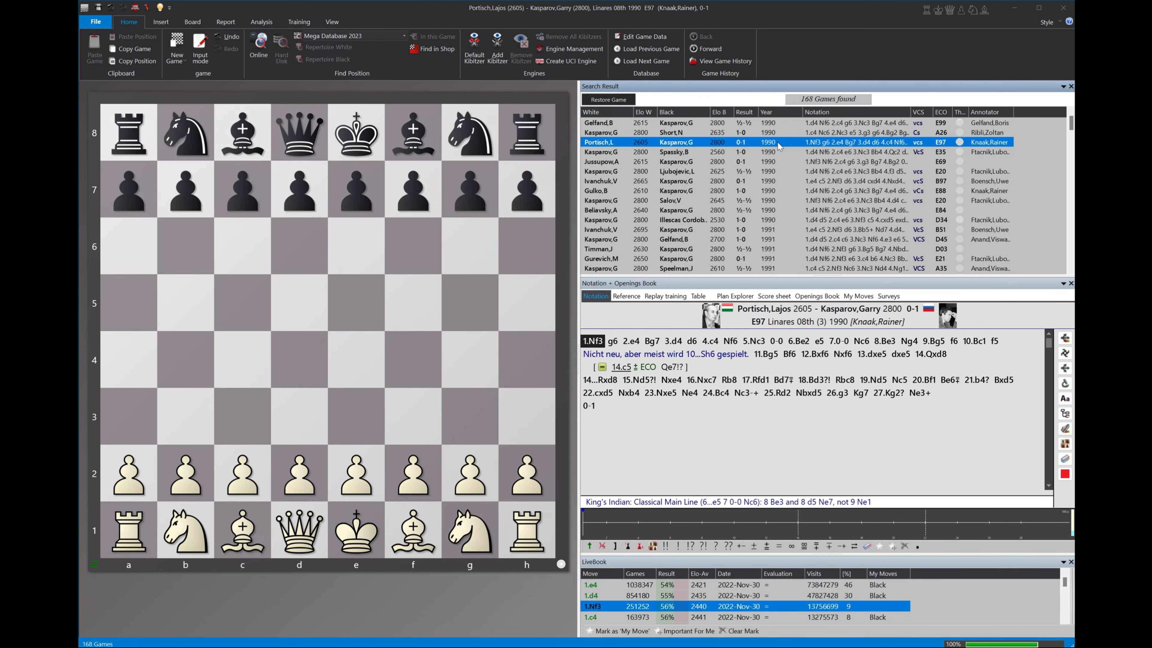
key(ctrl+a)
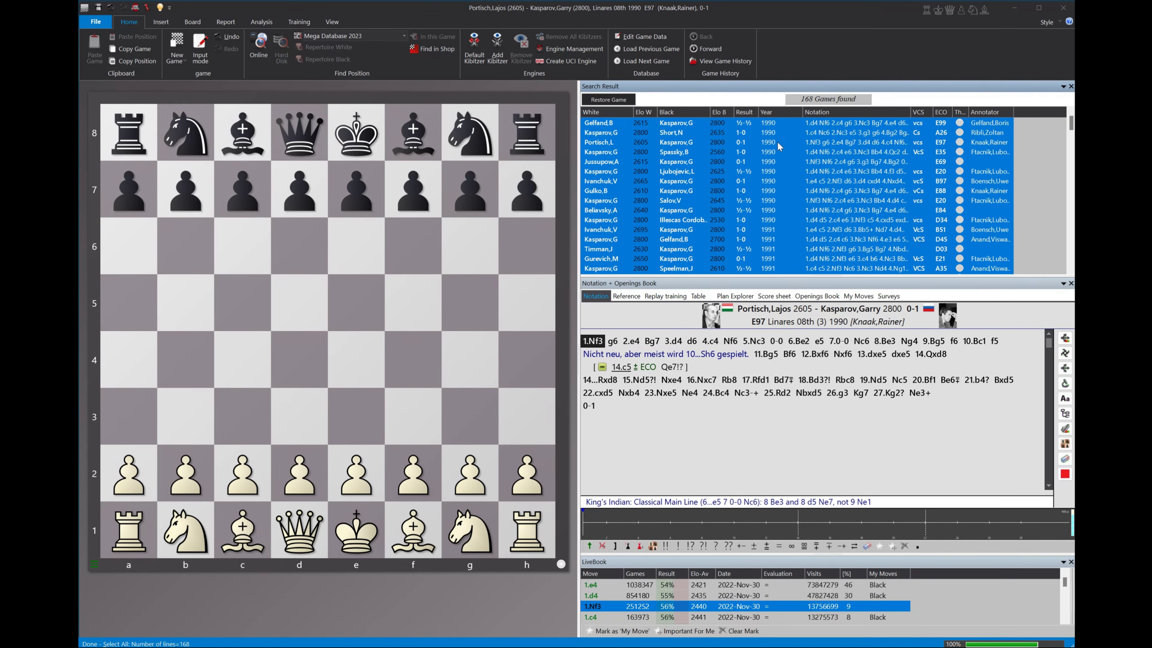
key(ctrl+c)
Step: Minimize the board window and create a new 2CBH database named kasparov_linares in the MyWork folder
click(1014, 7)
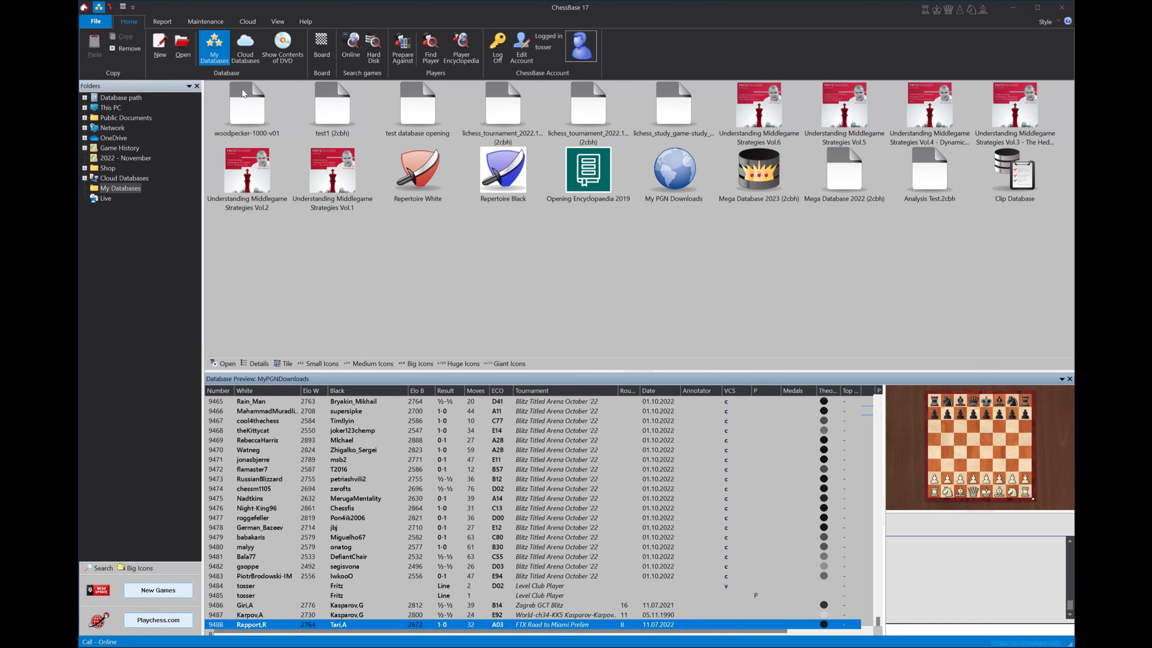
click(96, 21)
mouse_move(110, 38)
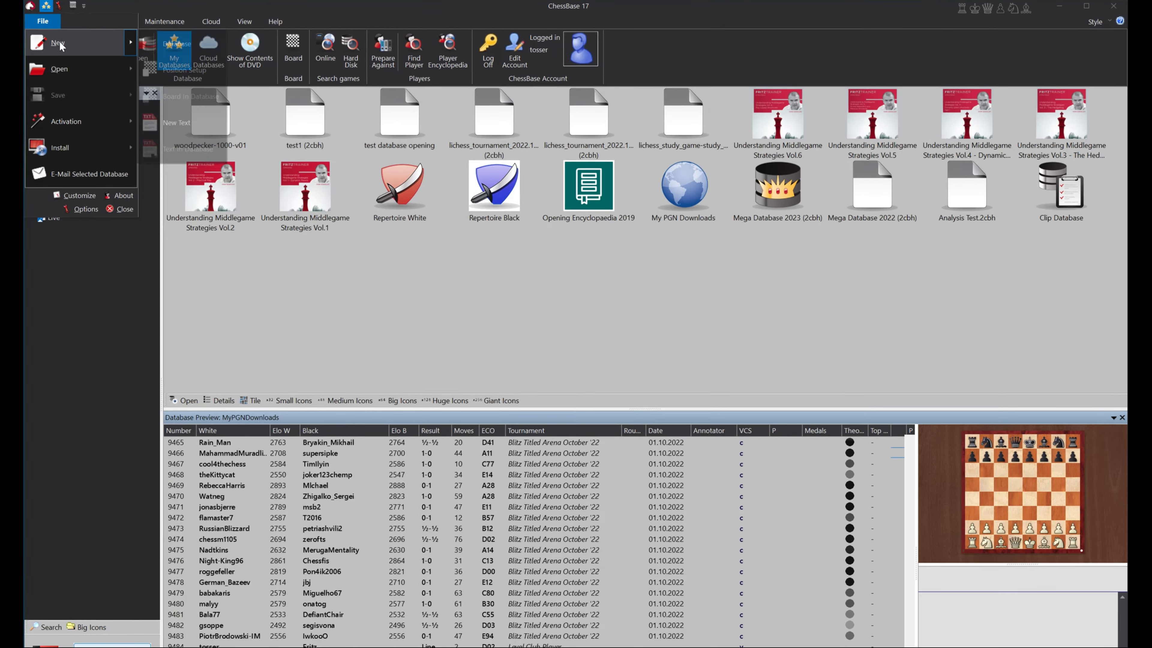
click(177, 44)
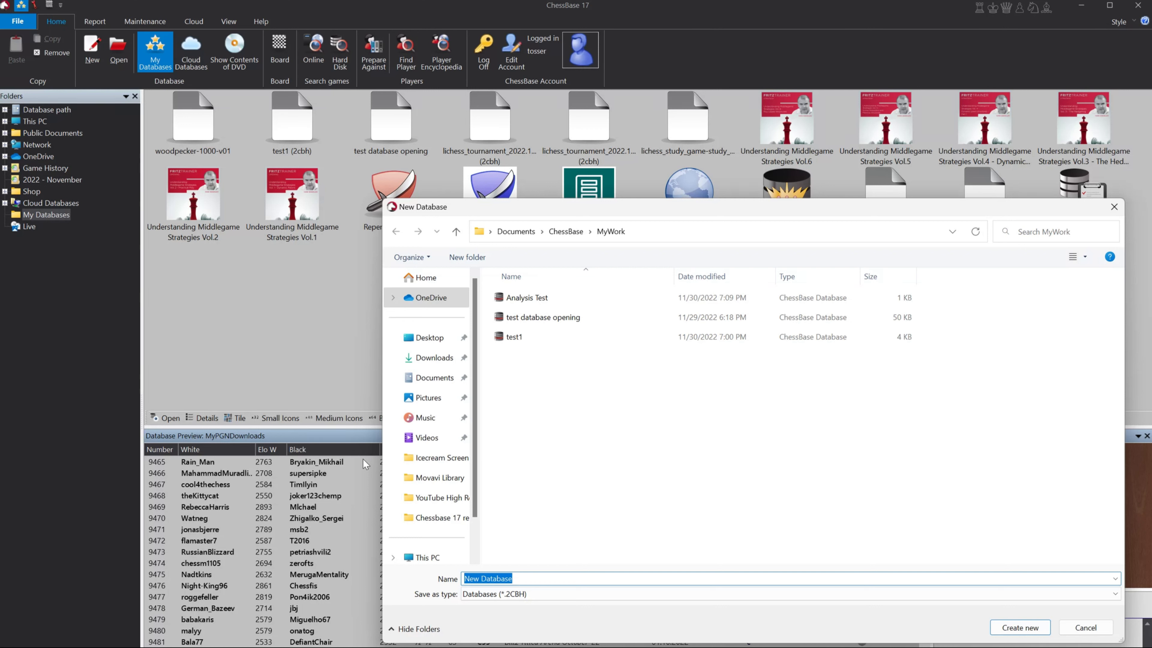
text(kasparov_linares)
click(1020, 627)
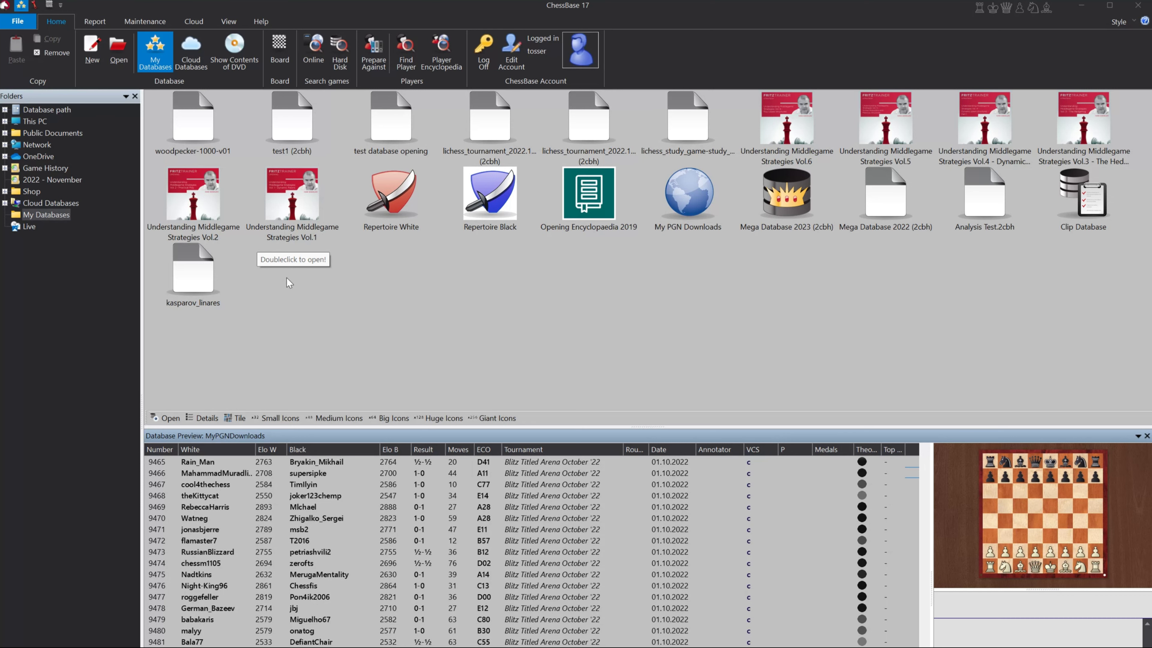
Step: Paste the copied online games into the kasparov_linares database
click(194, 275)
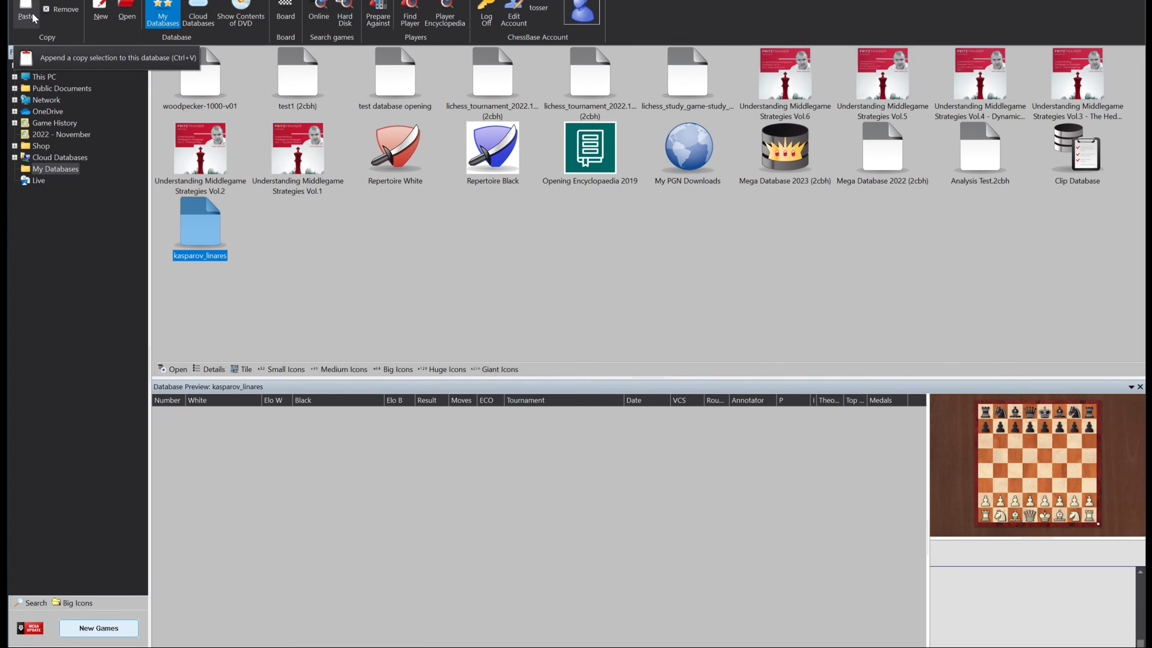
click(95, 45)
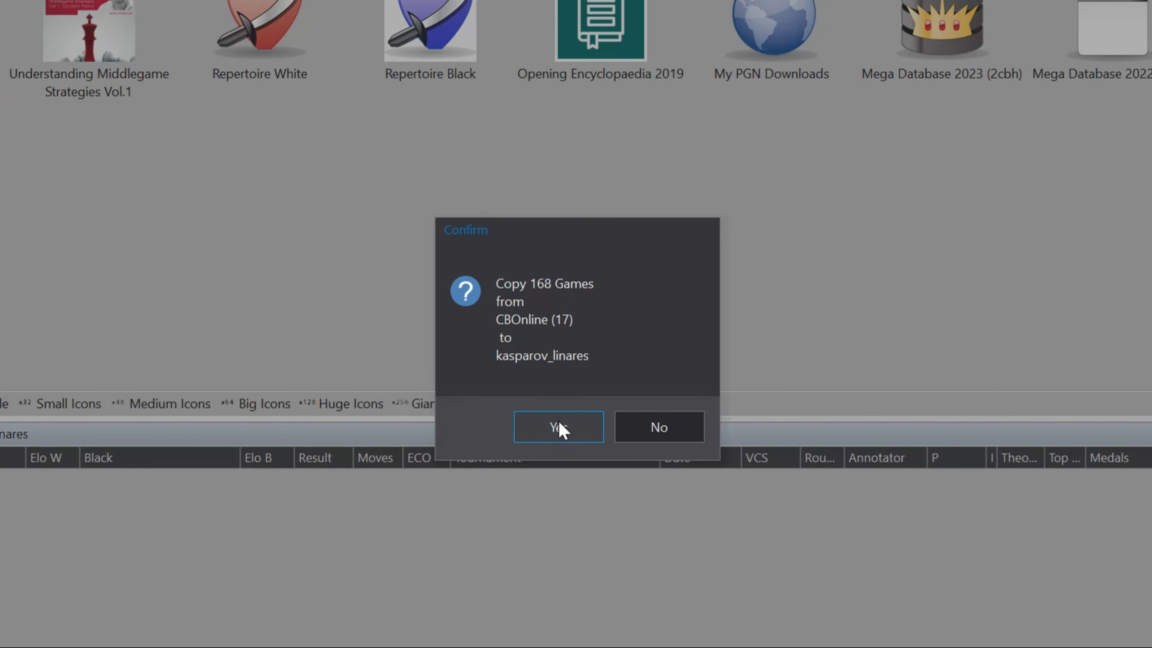
click(523, 423)
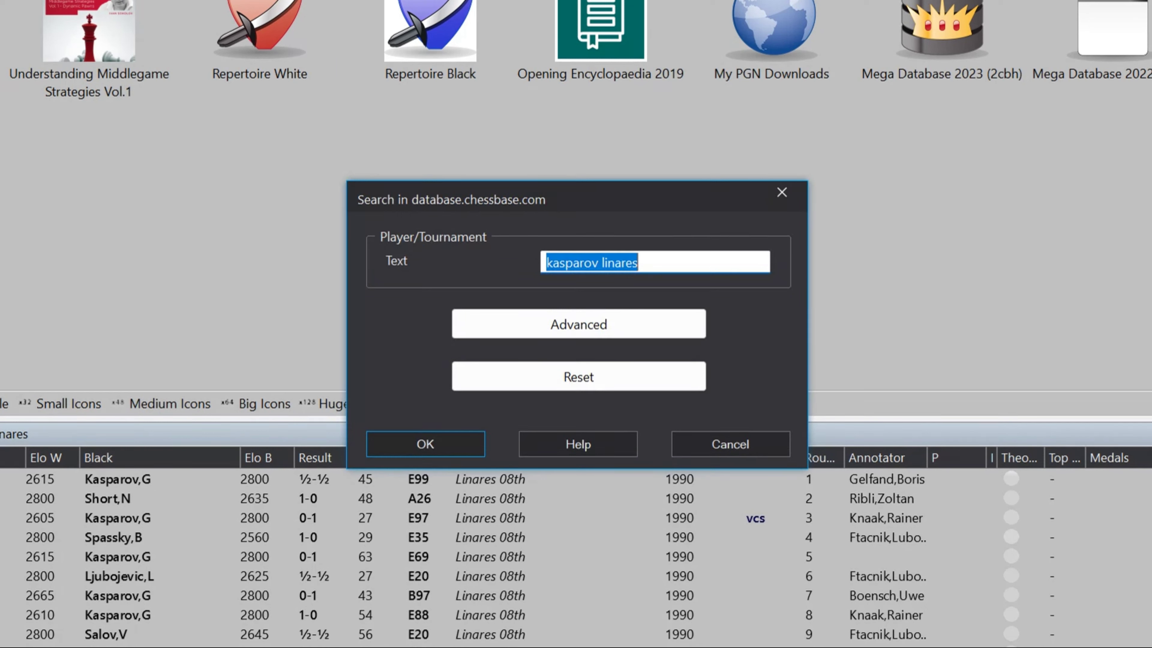
Step: Examine the advanced criteria of the online database search and close the dialog without searching
click(505, 325)
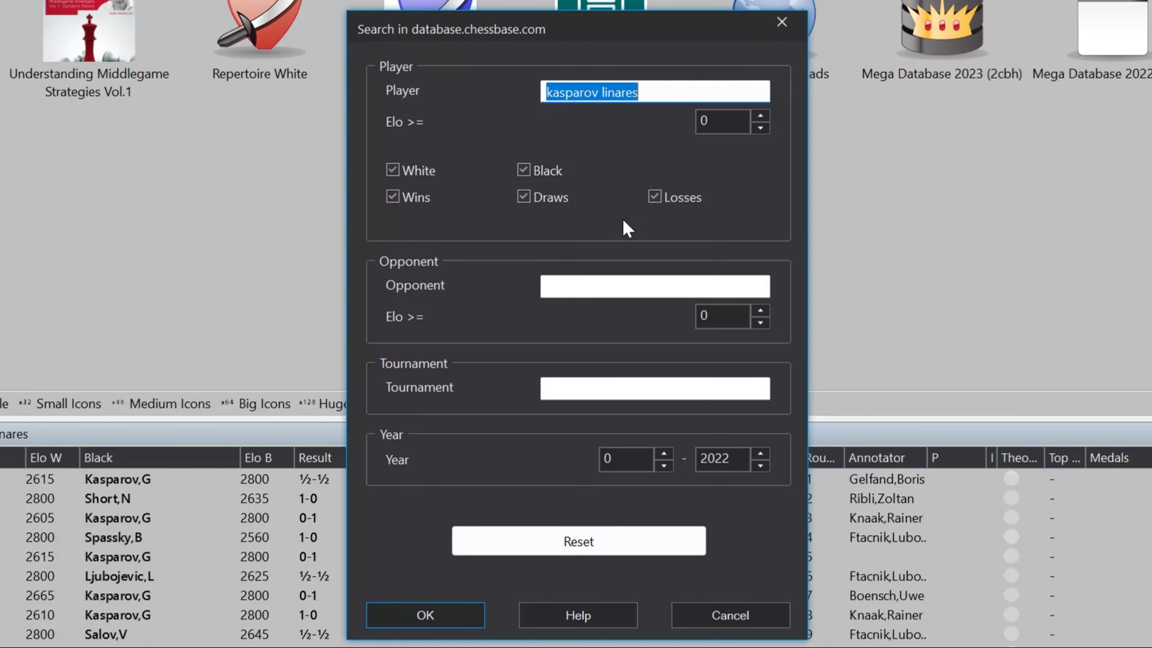
click(729, 615)
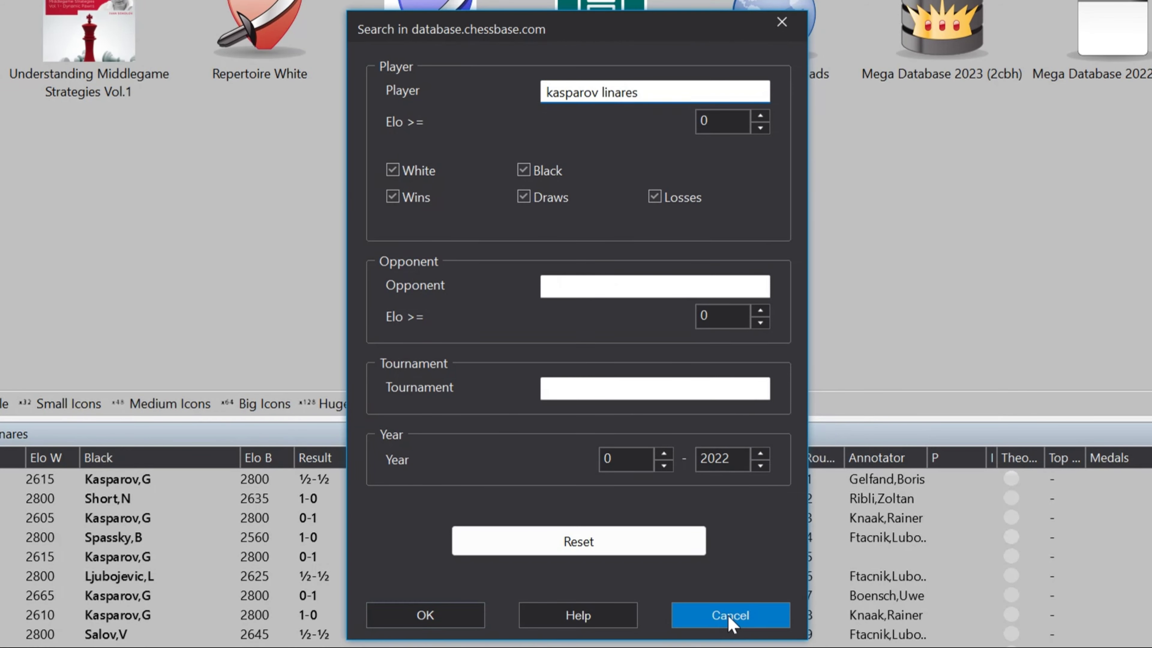
click(714, 444)
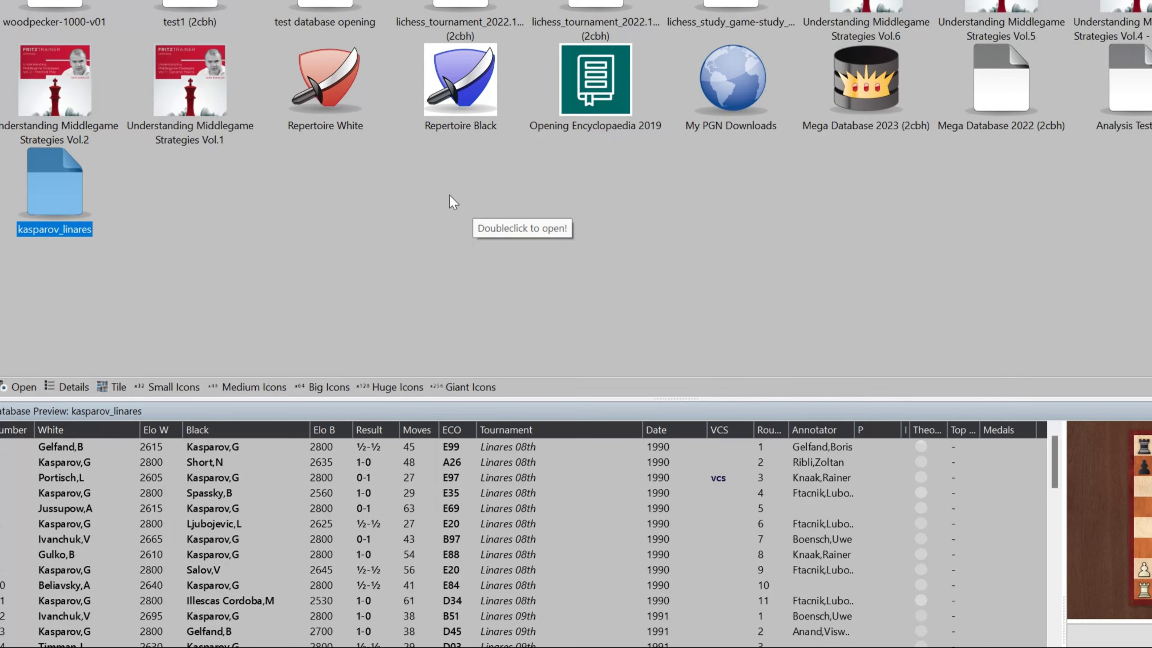
Step: Examine the advanced search criteria for the kasparov_linares database, from Game data and Annotations to Material and Attacks, and cancel the advanced dialog
right_click(57, 186)
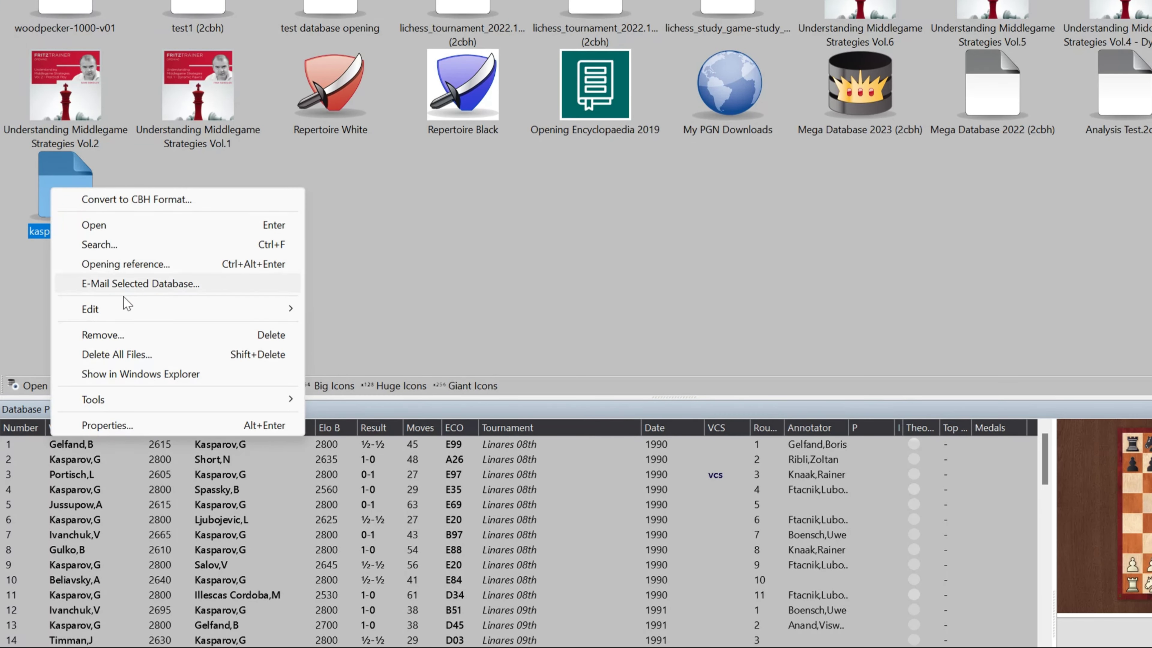
click(125, 245)
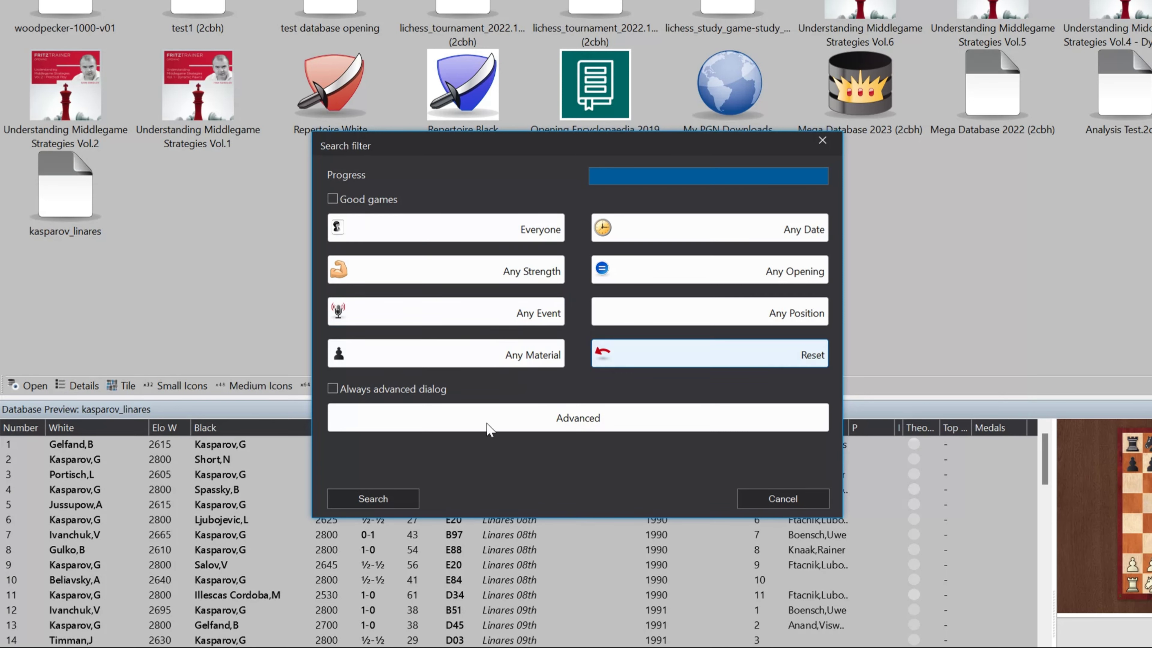
click(566, 425)
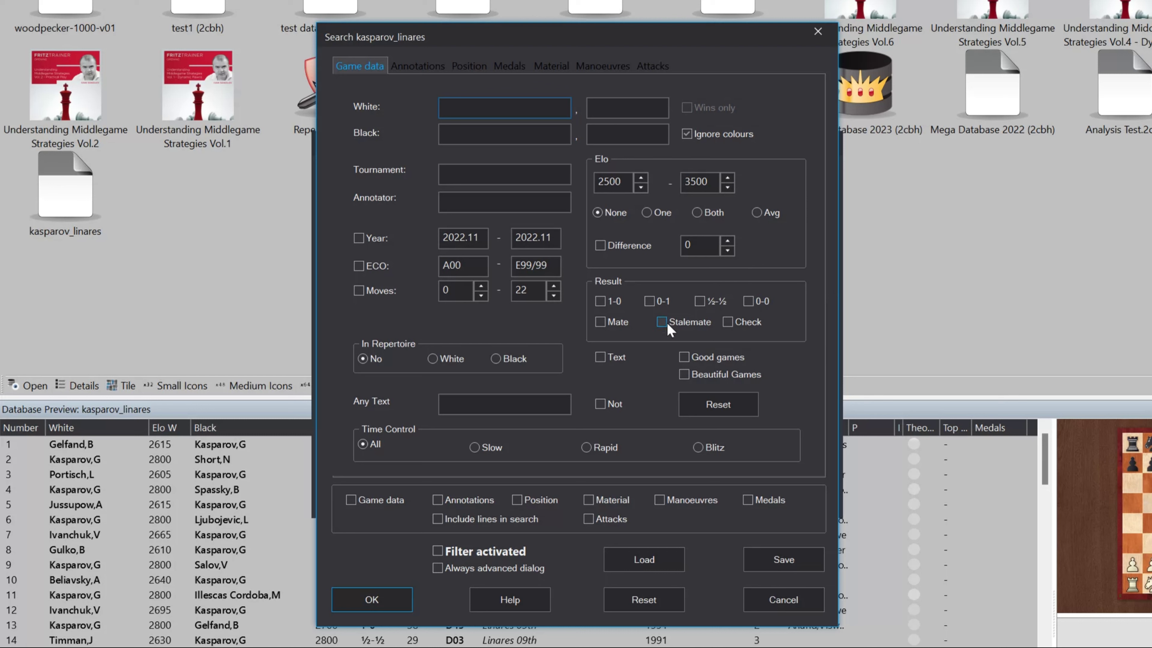
click(418, 66)
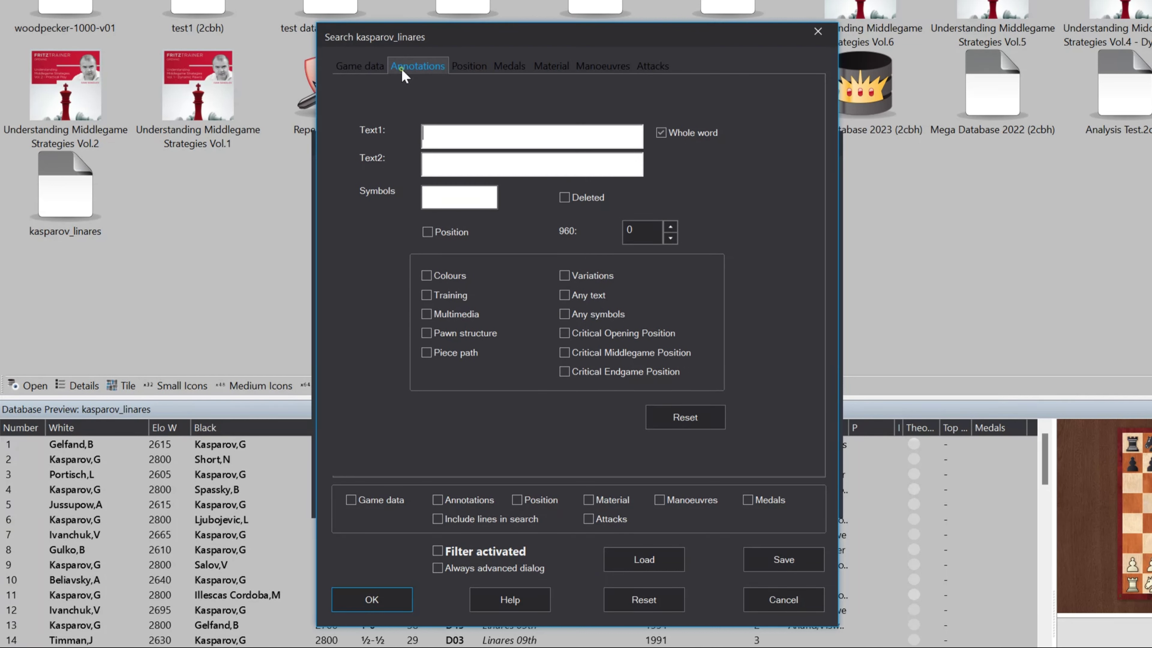
click(468, 67)
click(509, 66)
click(551, 65)
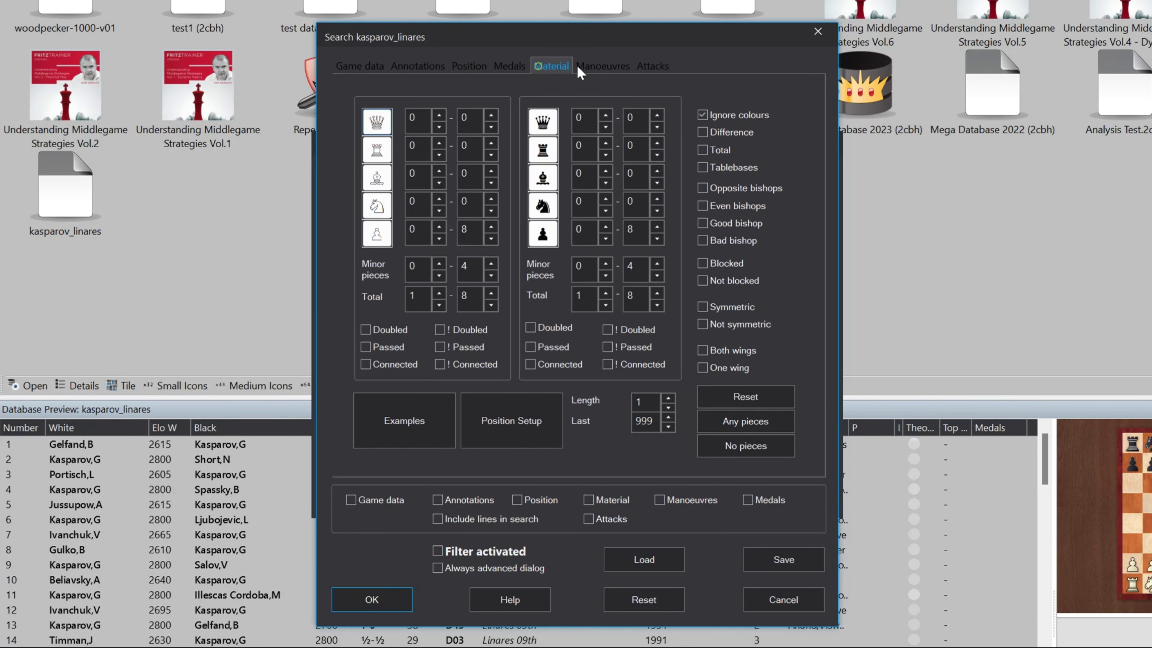
click(594, 65)
click(653, 65)
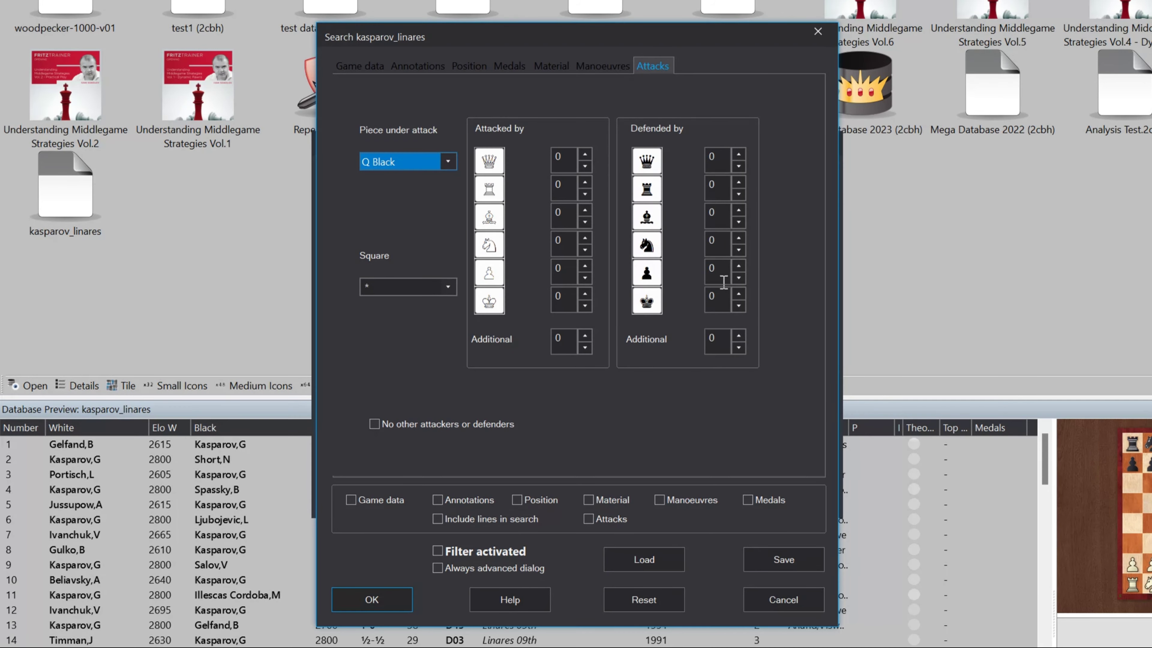
click(794, 588)
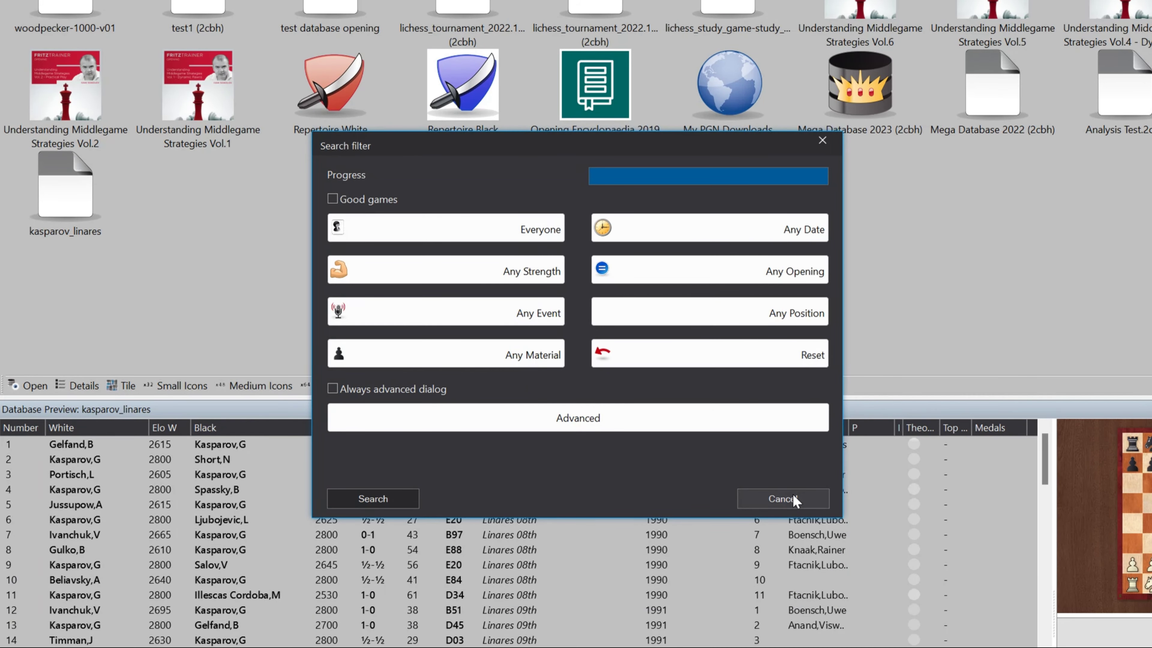